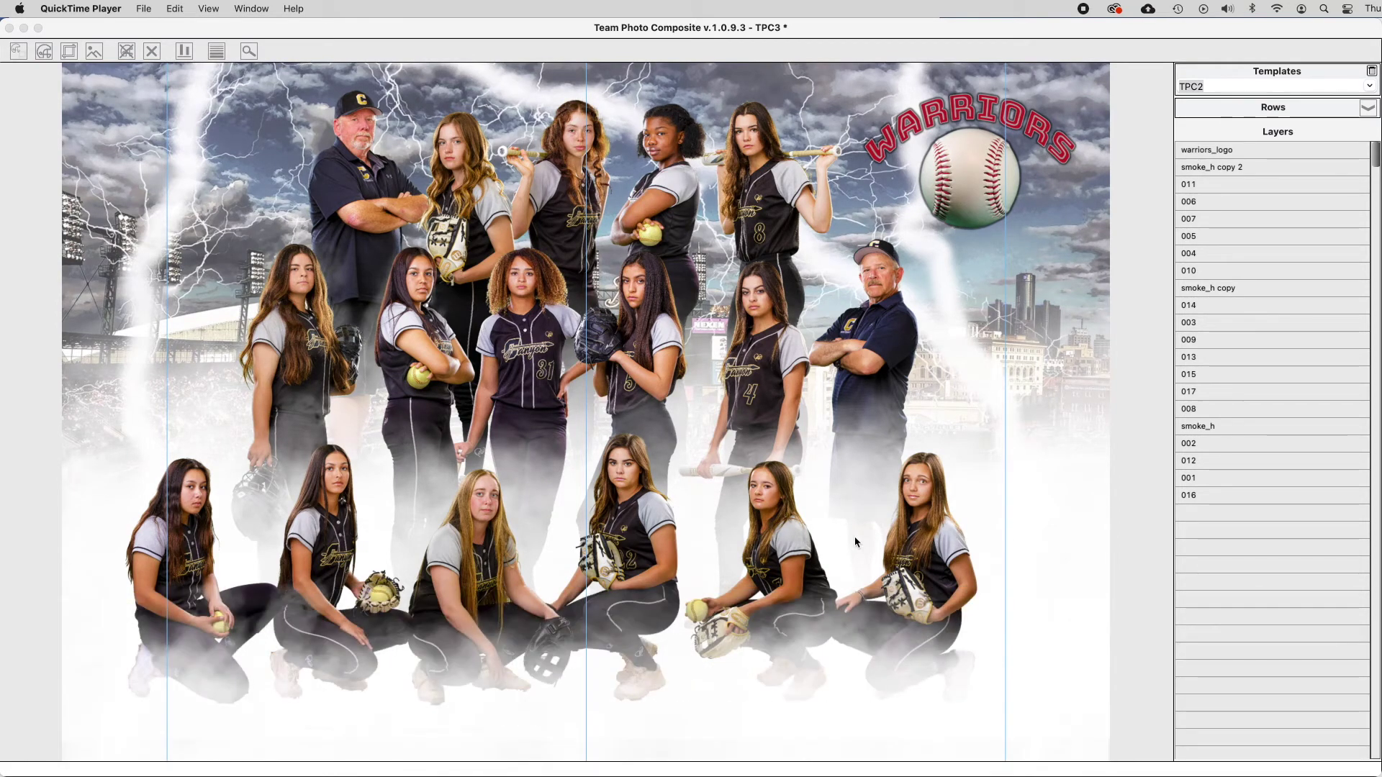
Expand the row controls showing rows of 5, 6 and 6, then switch to clipart controls.
left_click(1370, 109)
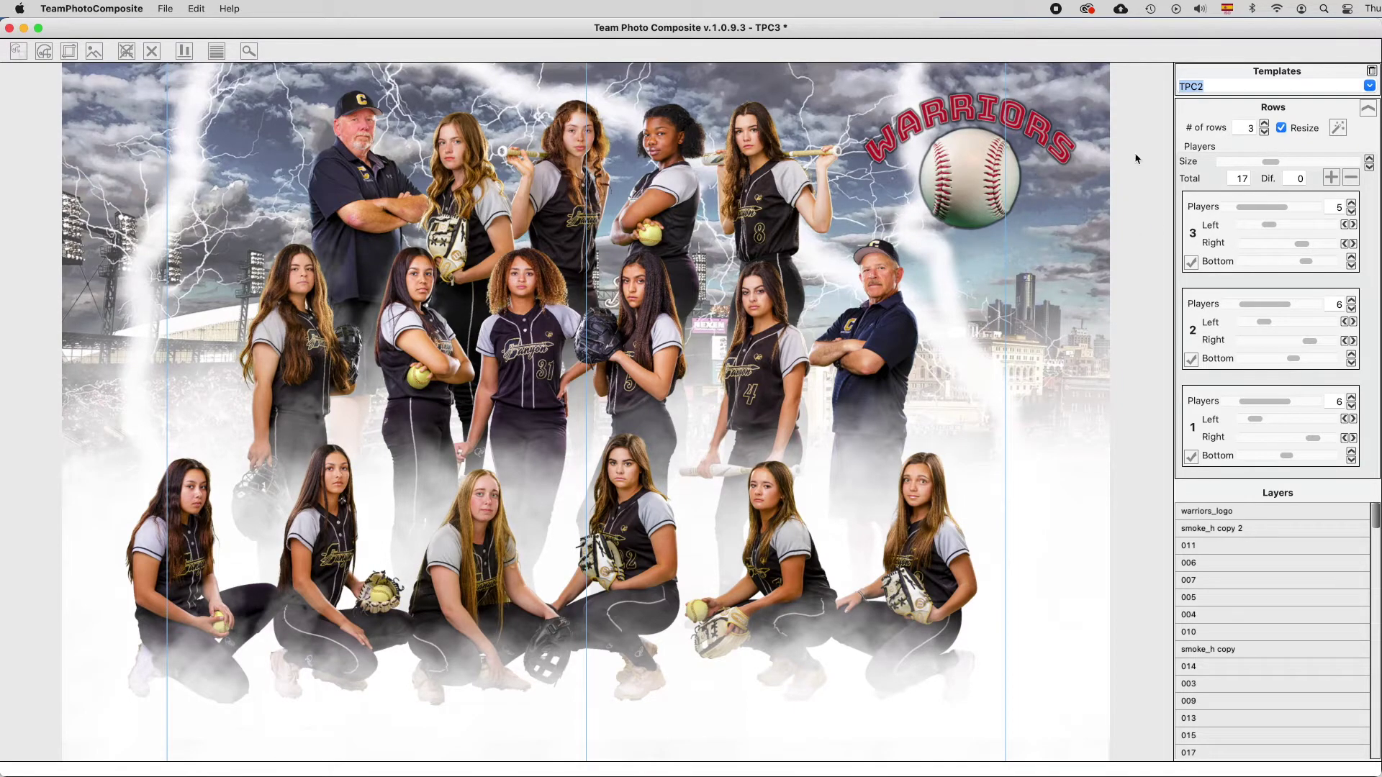
left_click(22, 57)
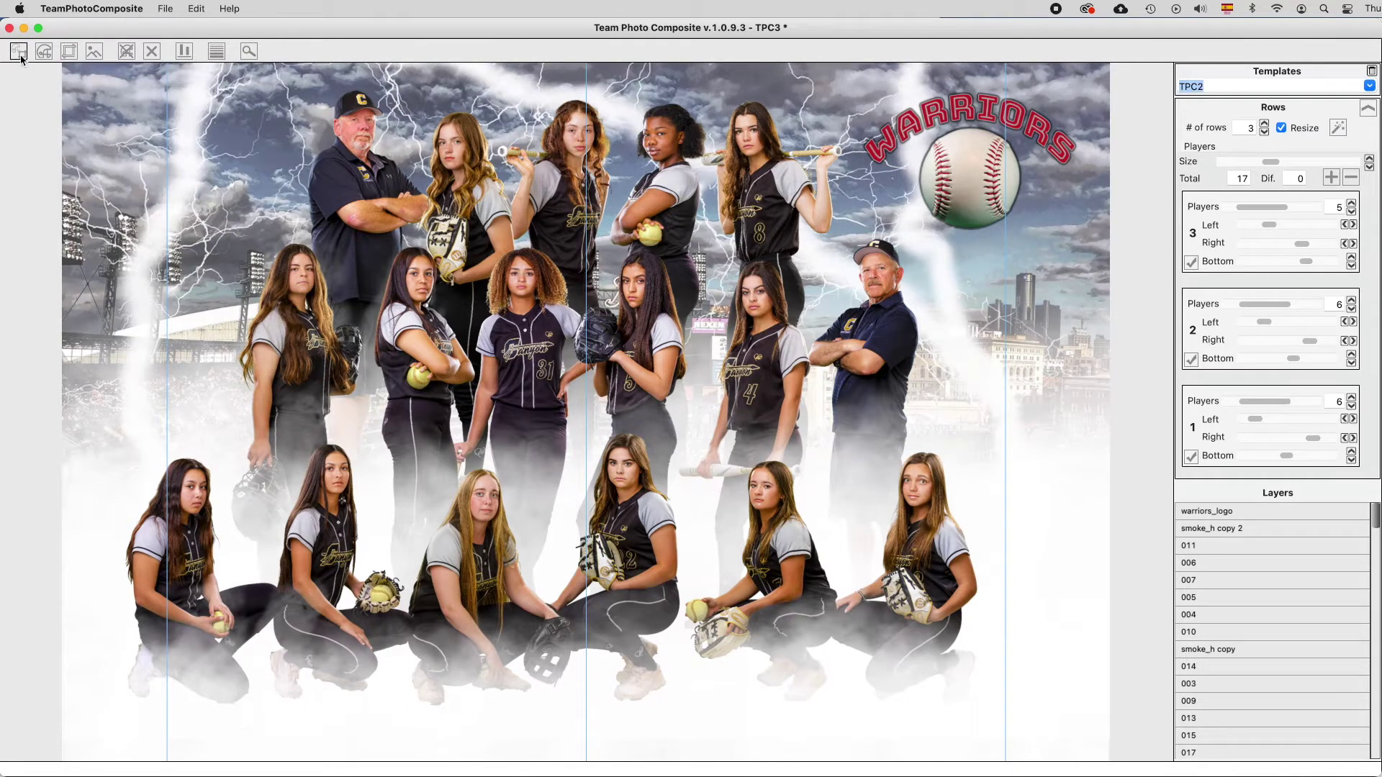
Delete the Warriors baseball logo from the composite.
mouse_move(961, 189)
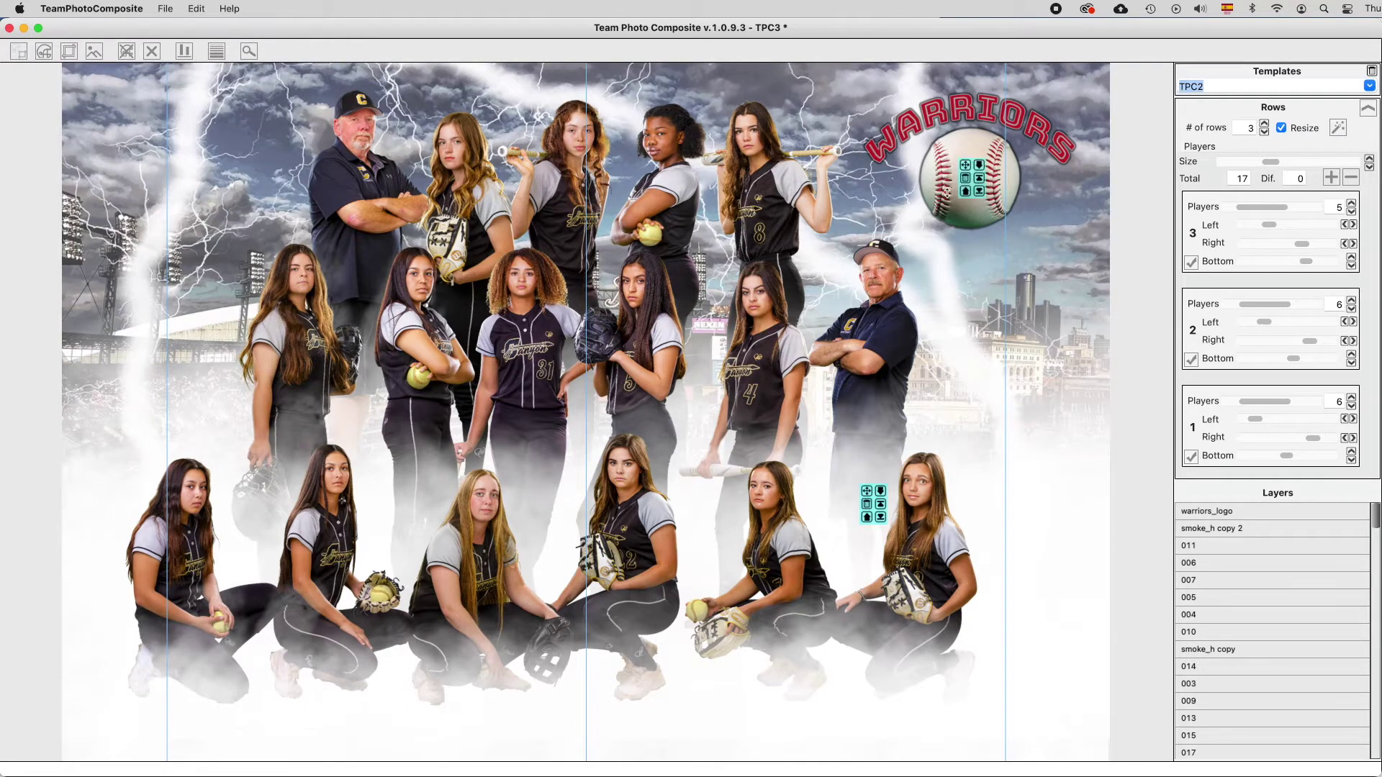
left_click(965, 179)
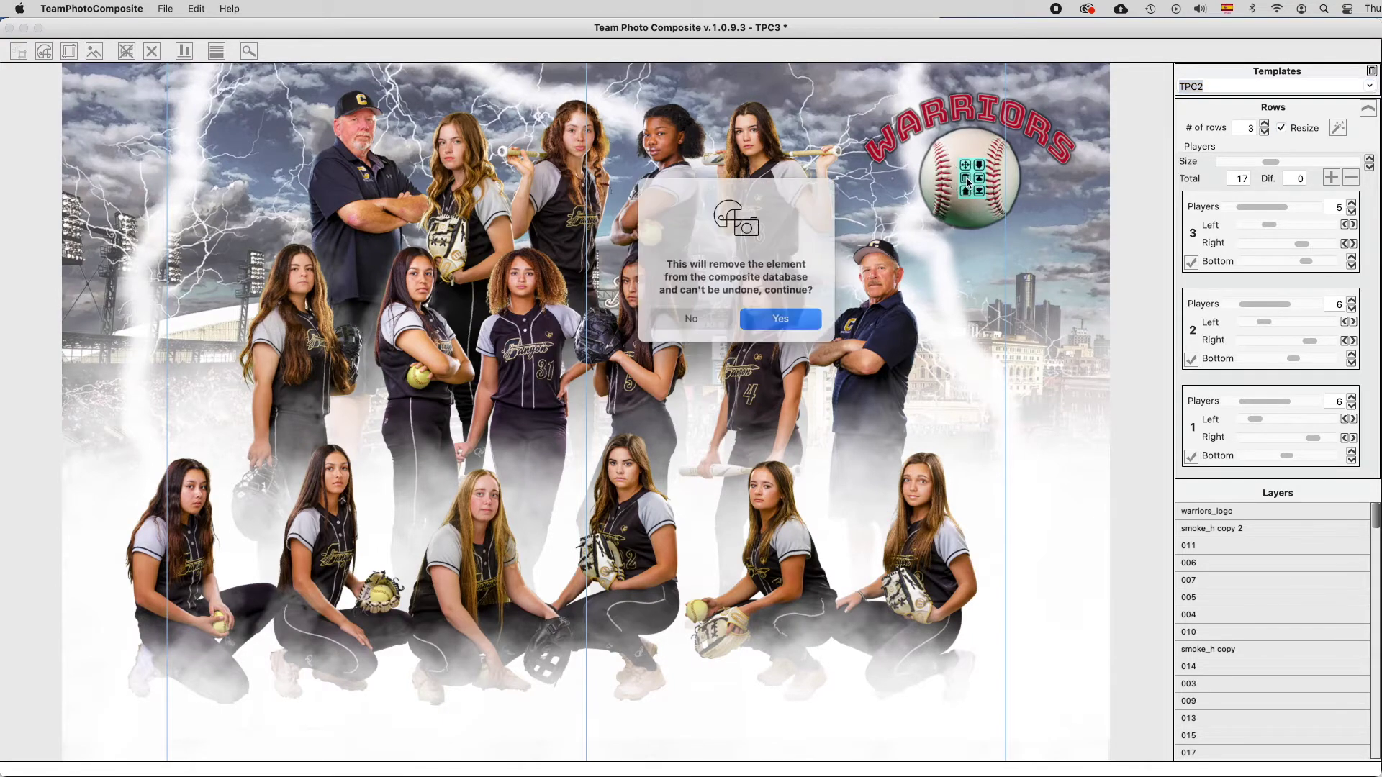
left_click(781, 317)
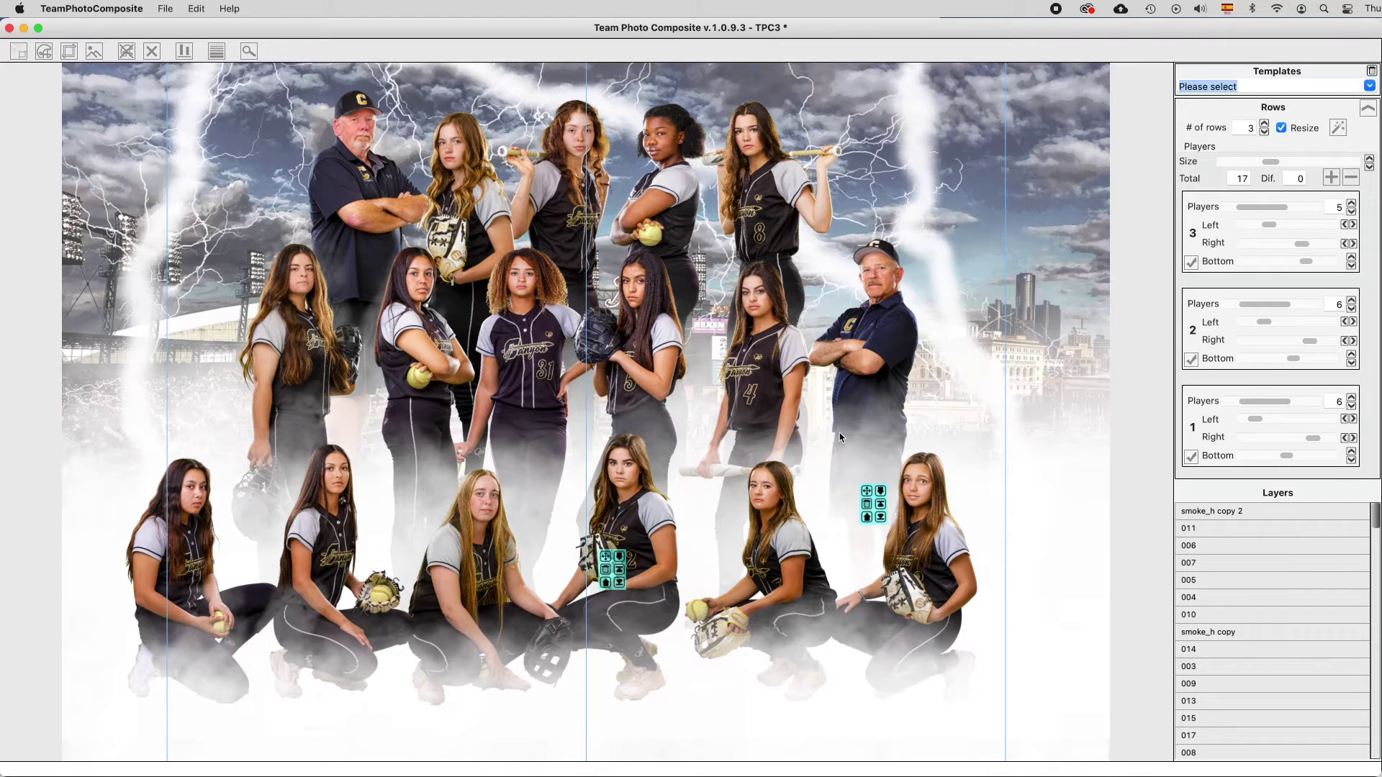
Delete three smoke overlays, confirming each removal.
left_click(867, 505)
left_click(781, 317)
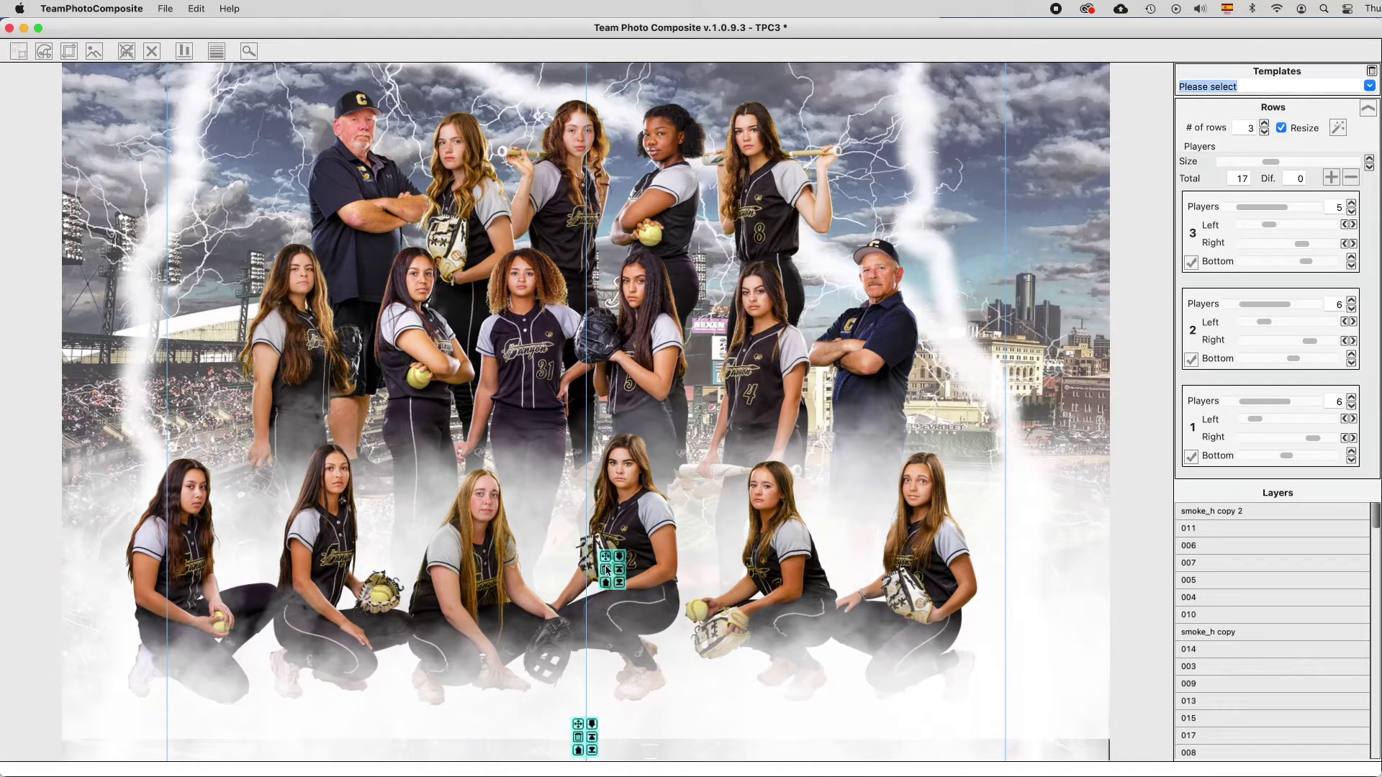
left_click(605, 570)
left_click(781, 317)
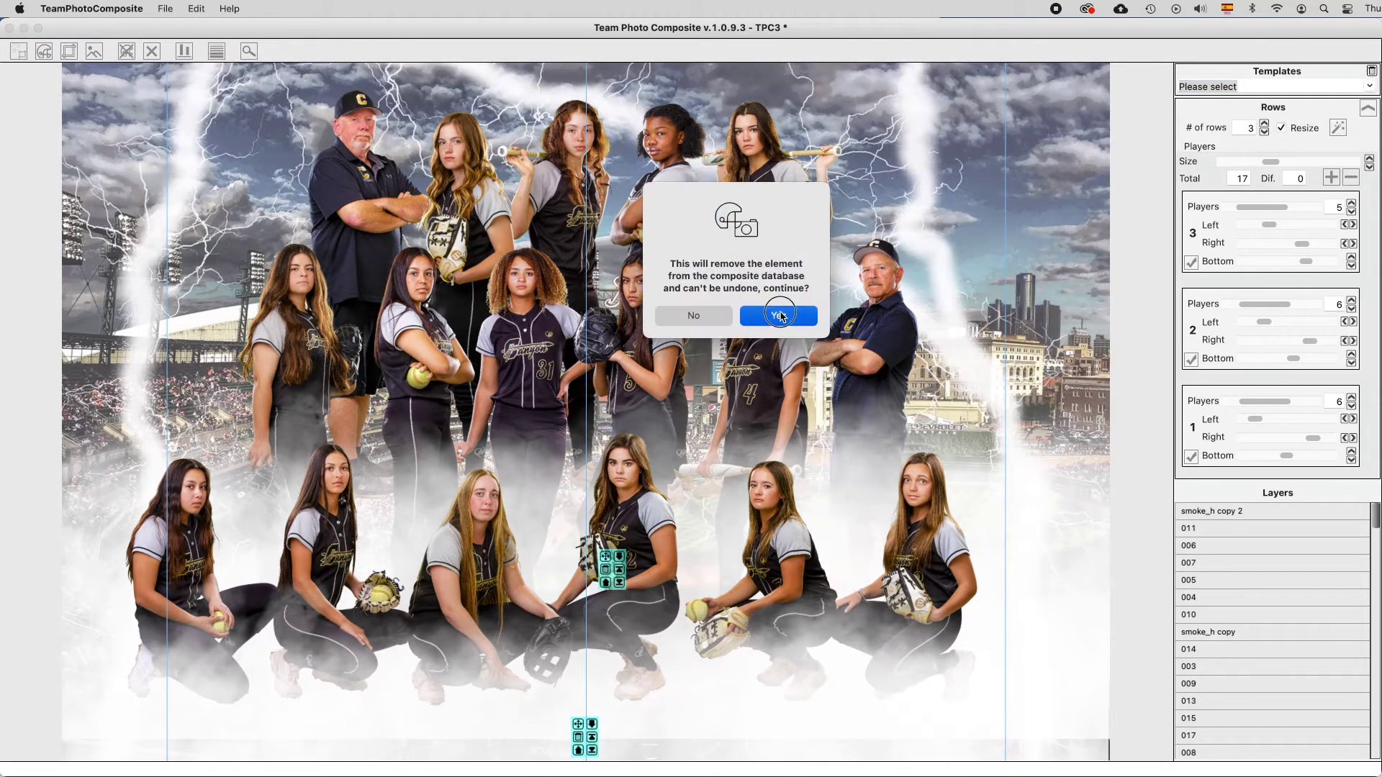
left_click(577, 737)
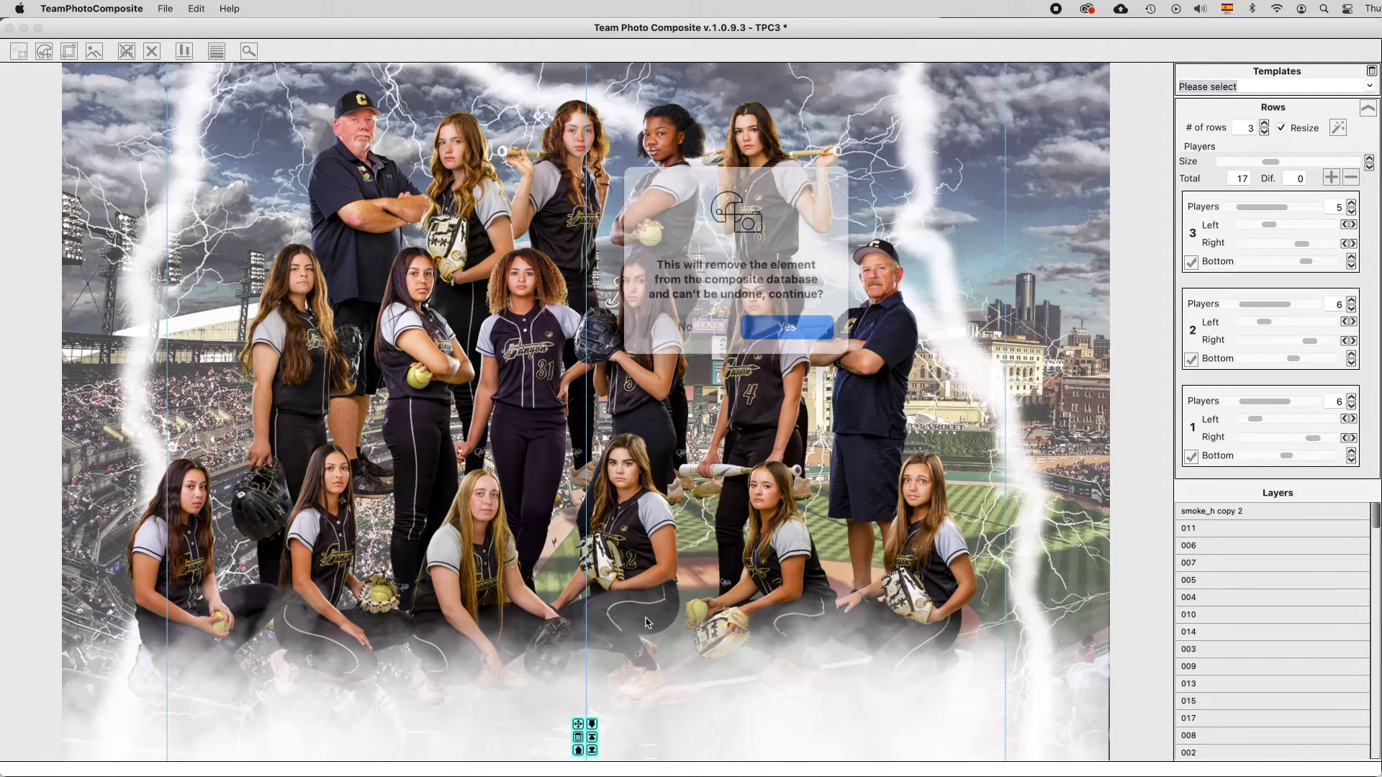
left_click(781, 317)
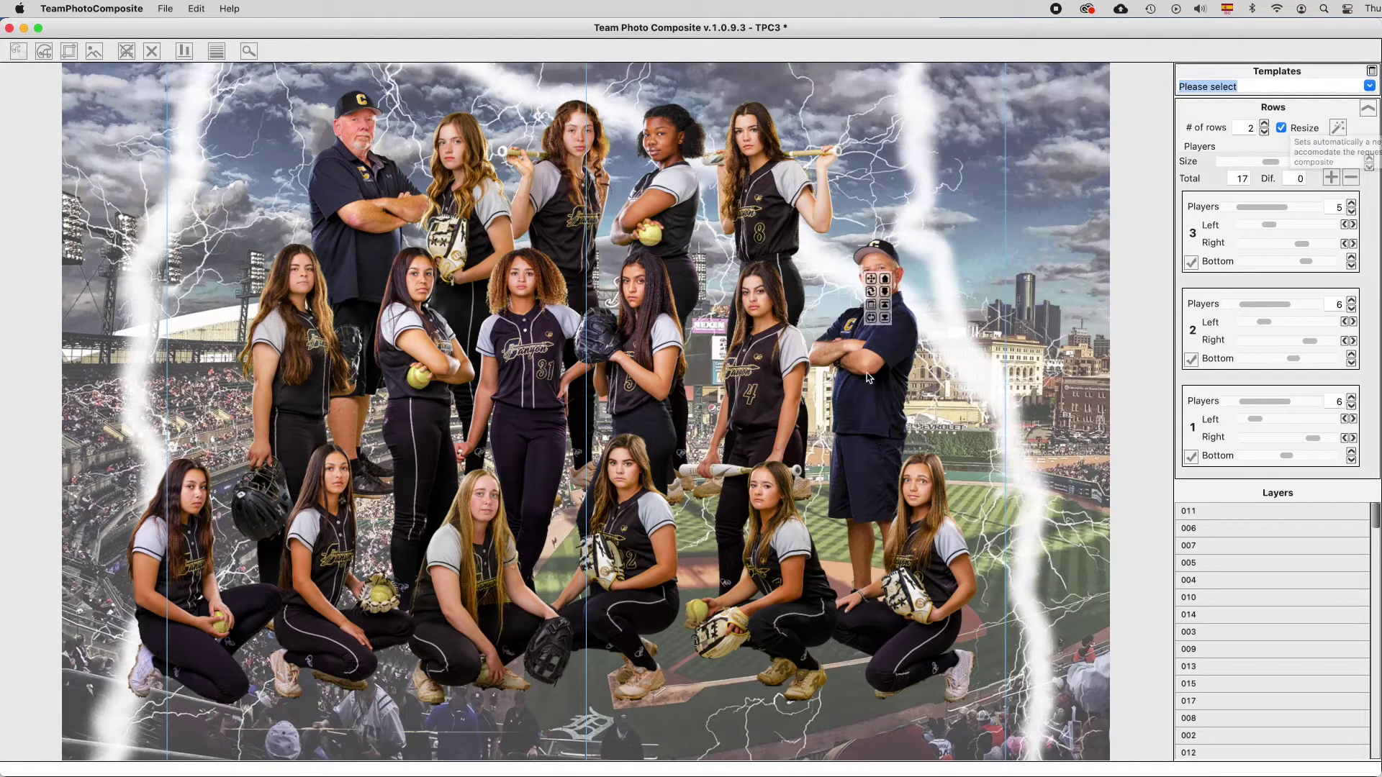
Auto-arrange the players into three rows of 4, 6 and 7 and shrink them slightly.
left_click(1338, 128)
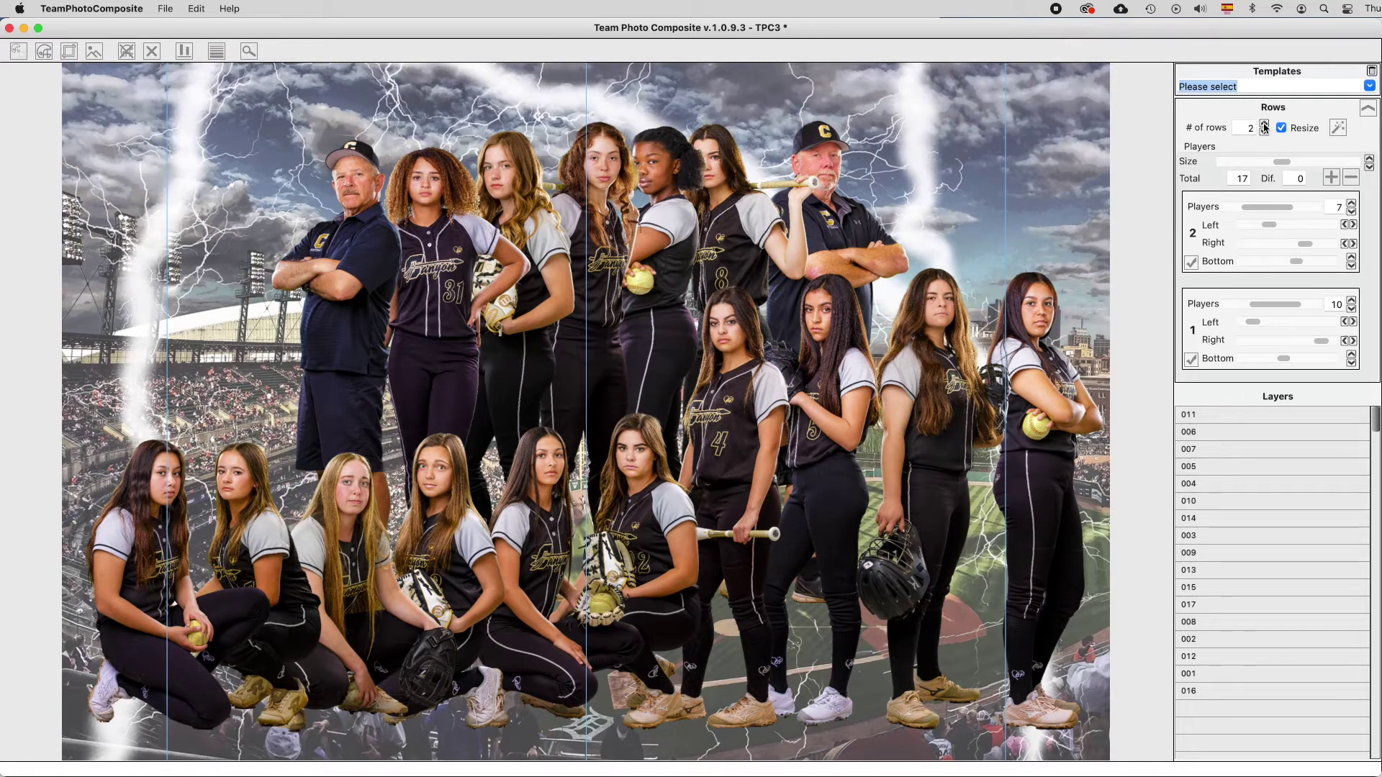
left_click(1337, 129)
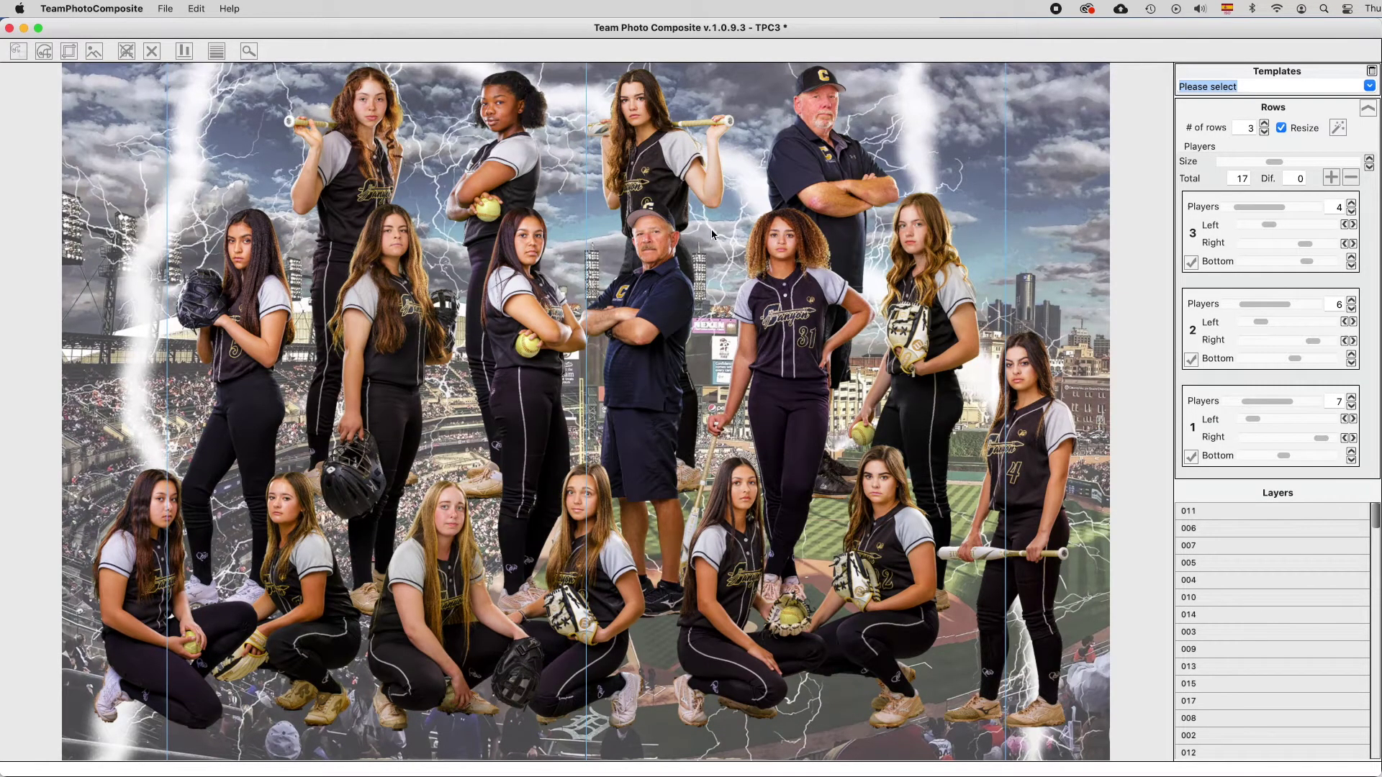
mouse_move(646, 101)
mouse_move(1280, 164)
left_mouse_down()
mouse_move(1264, 163)
mouse_move(1289, 163)
mouse_move(1276, 164)
left_mouse_up()
left_click(1370, 166)
Lower the player size three more steps, turn off Resize, and re-run the auto-arrange.
left_click(1370, 166)
left_click(1370, 166)
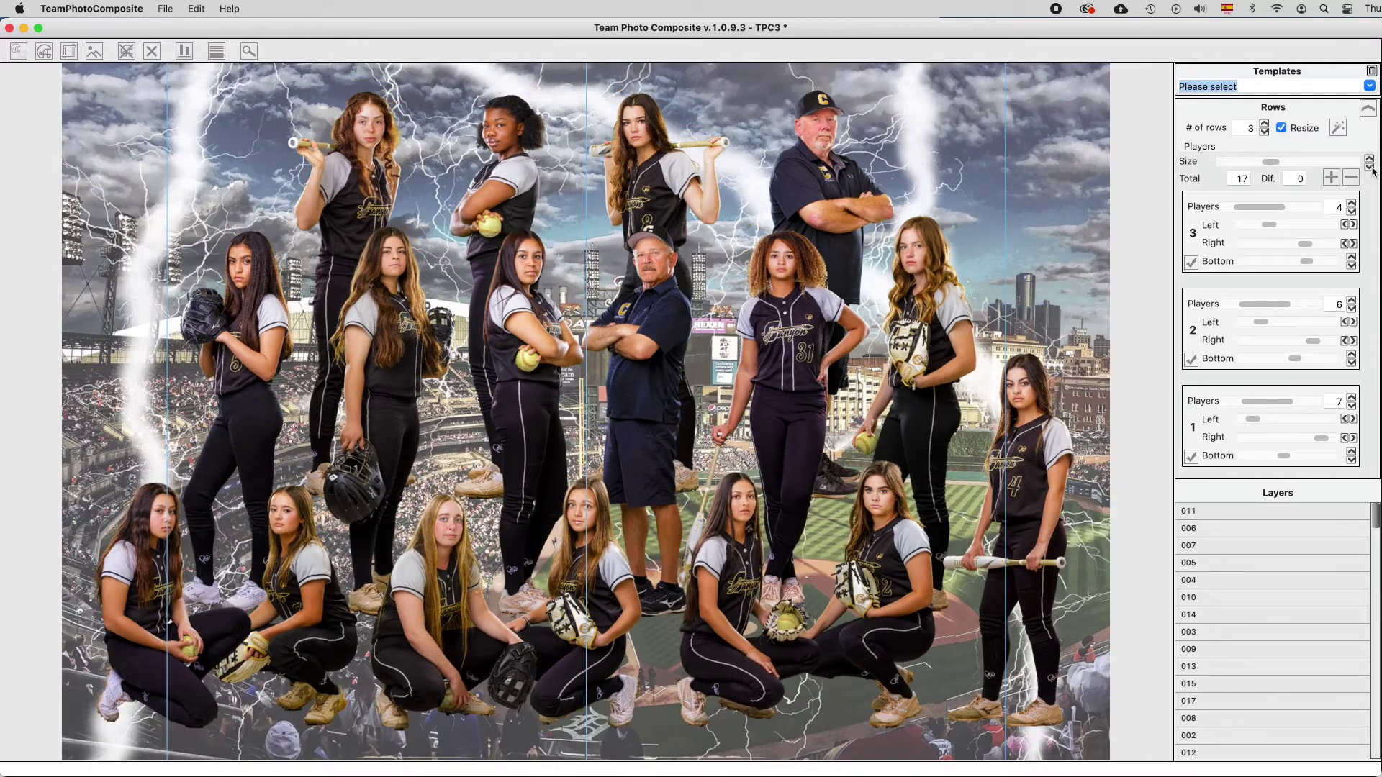
left_click(1370, 166)
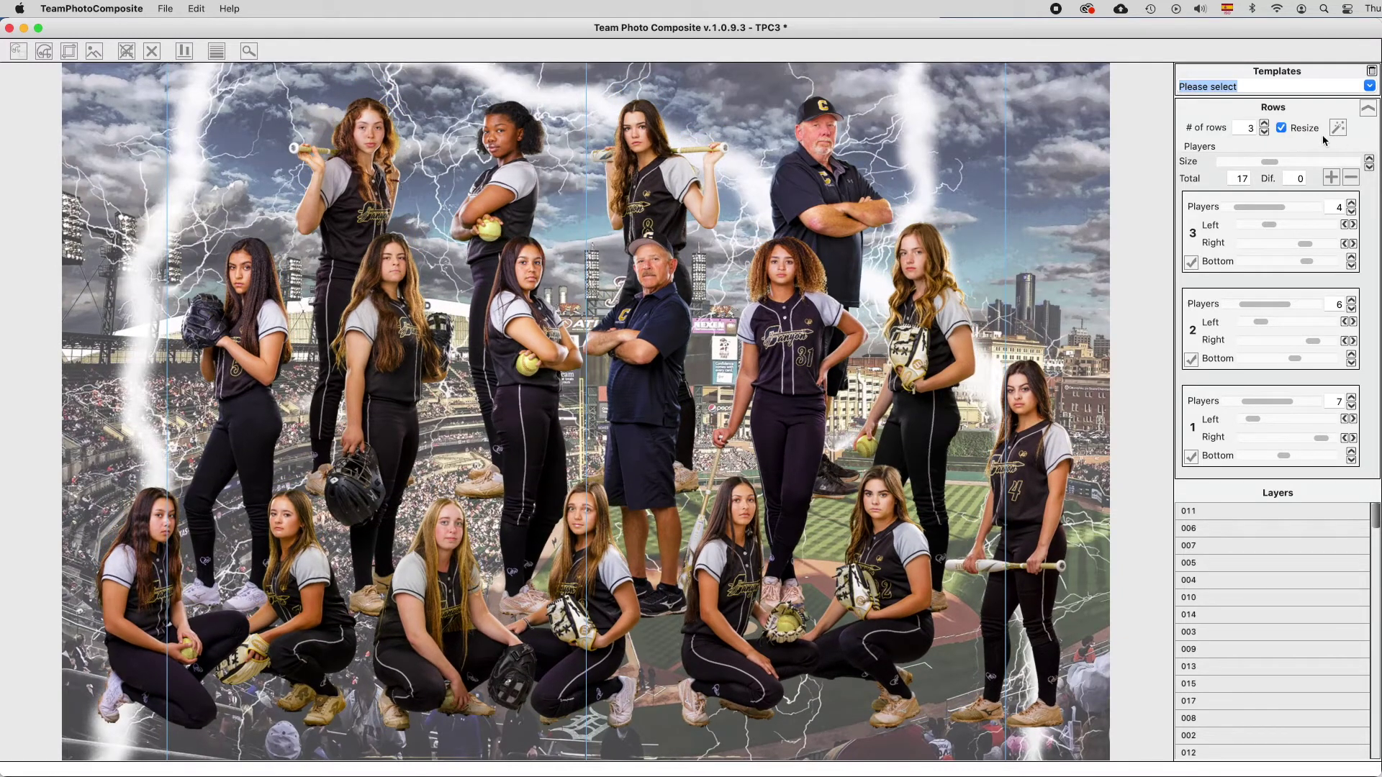
left_click(1282, 128)
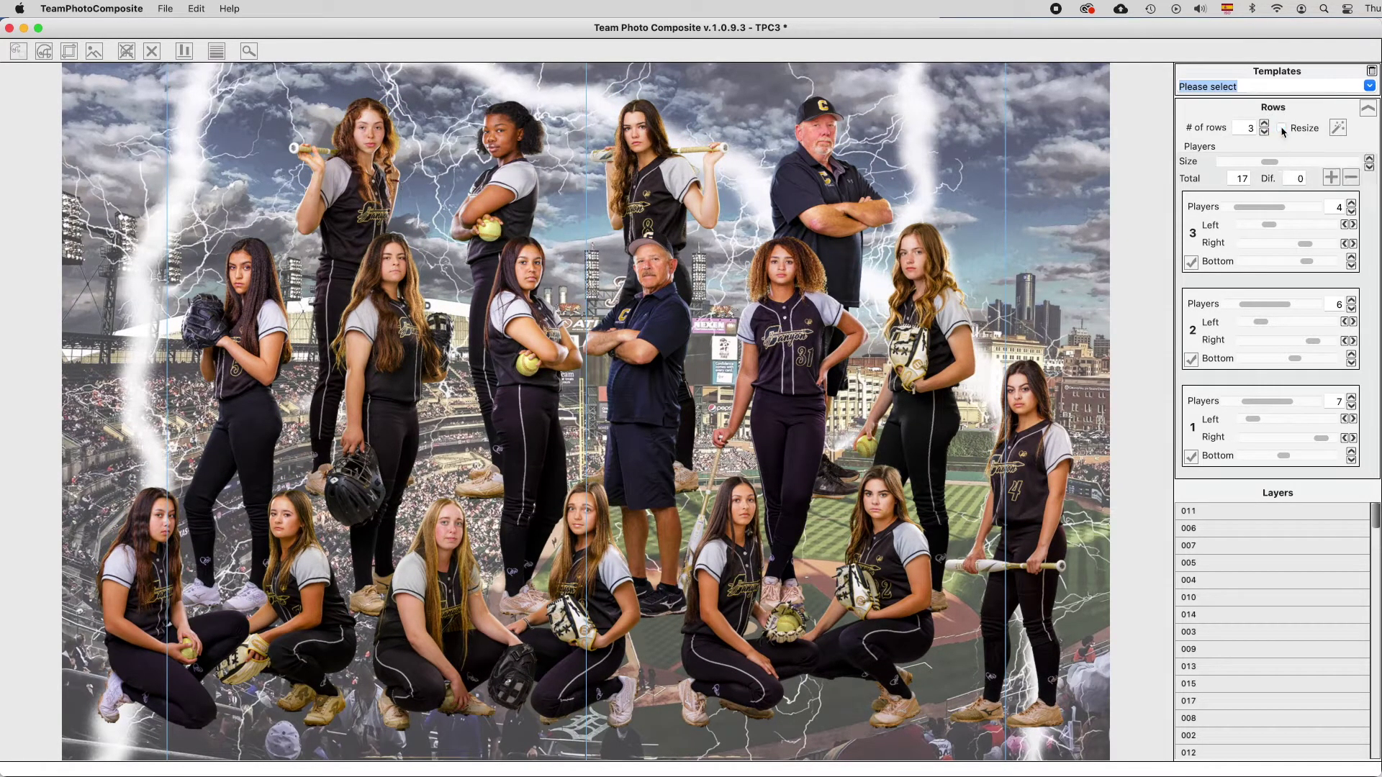
left_click(1338, 128)
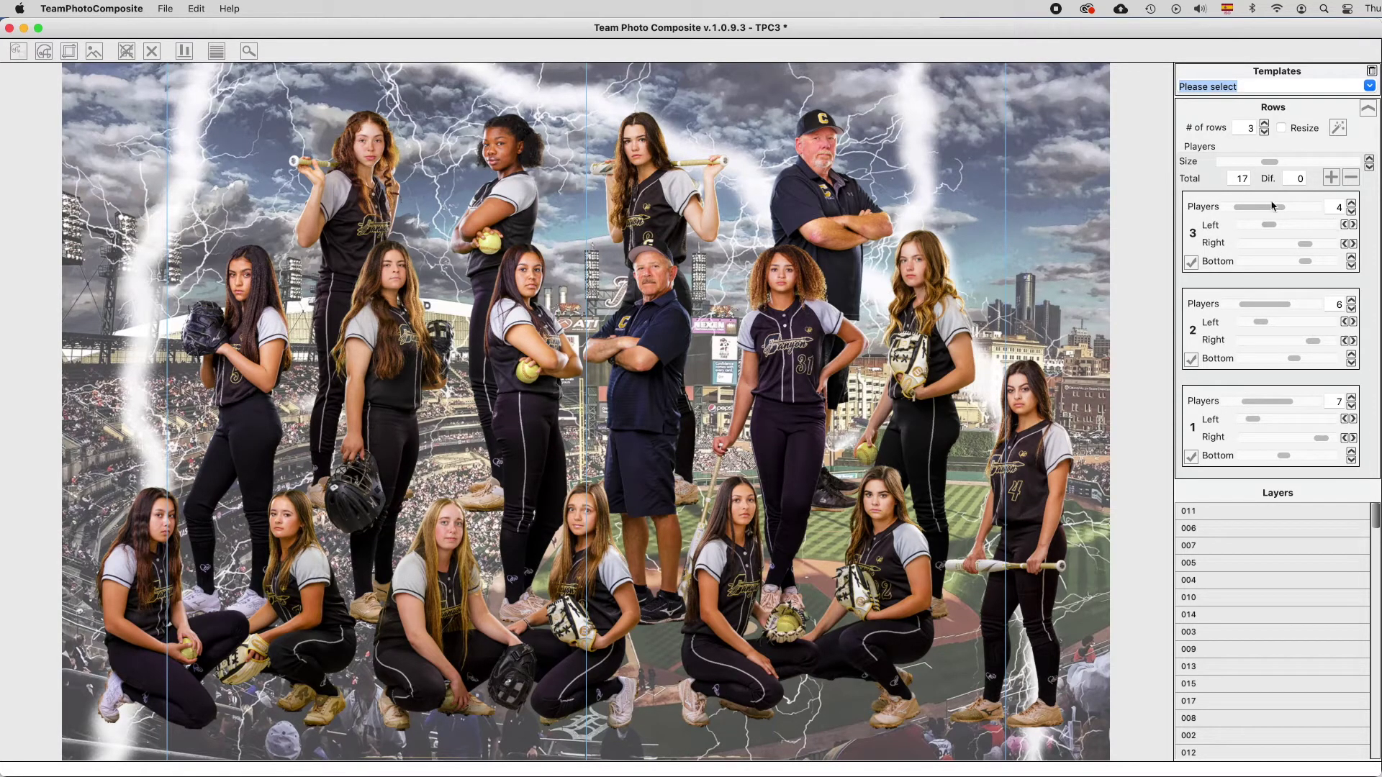
left_click(1191, 263)
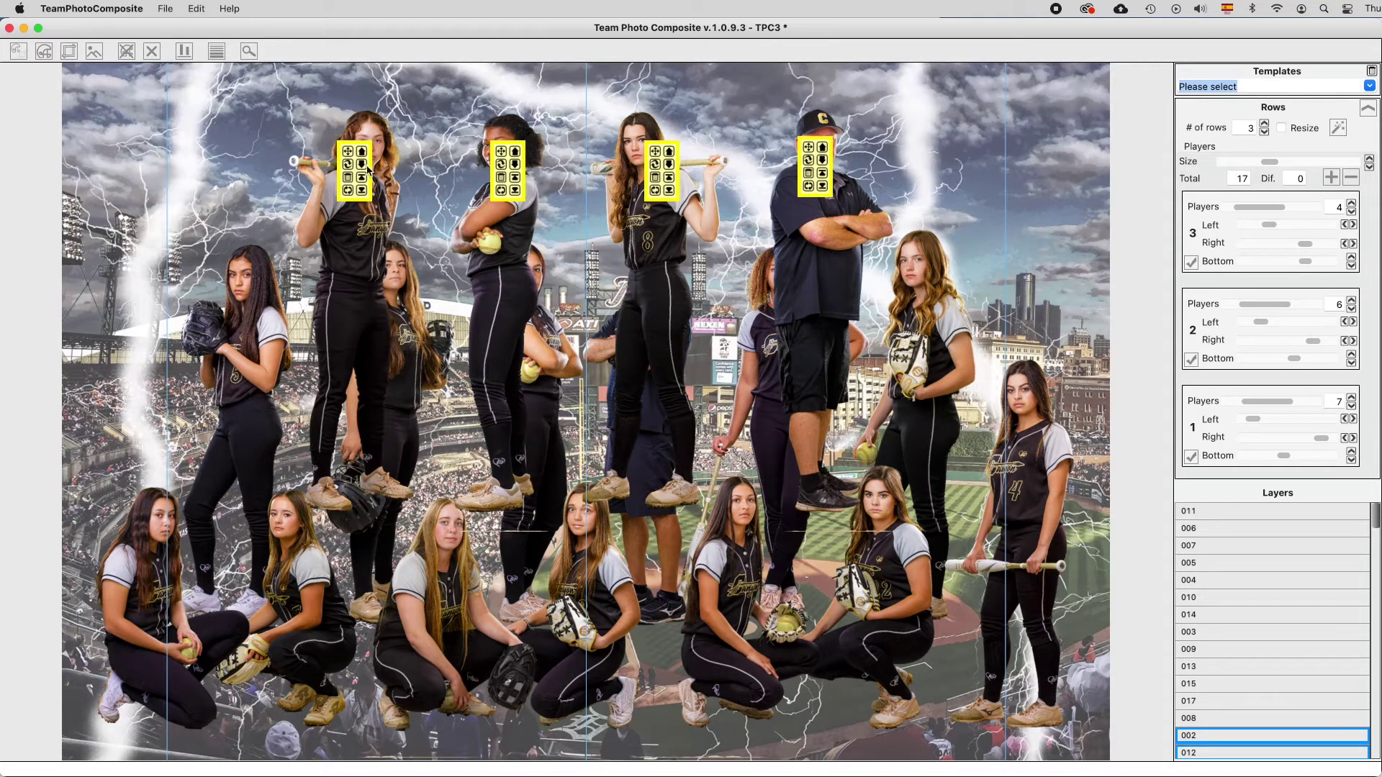
left_click(1192, 359)
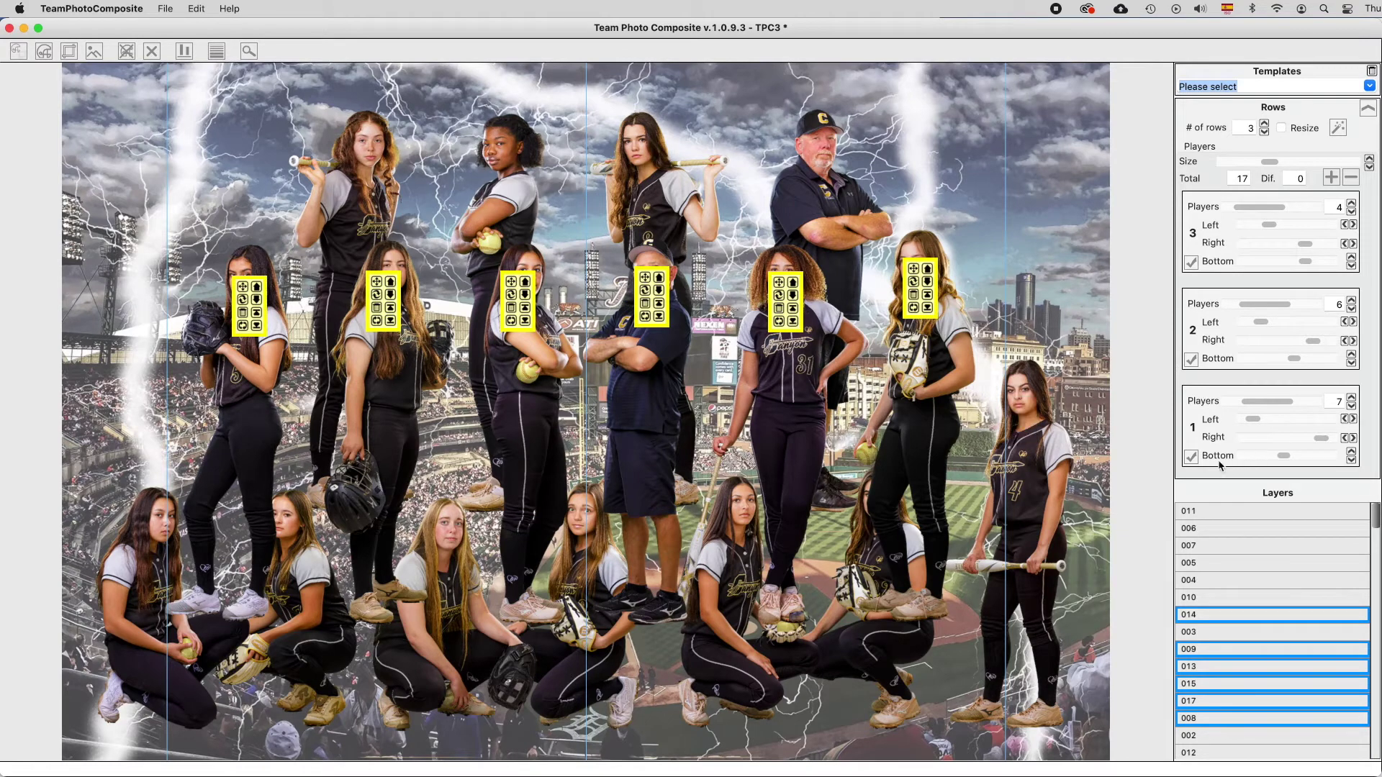
left_click(1191, 457)
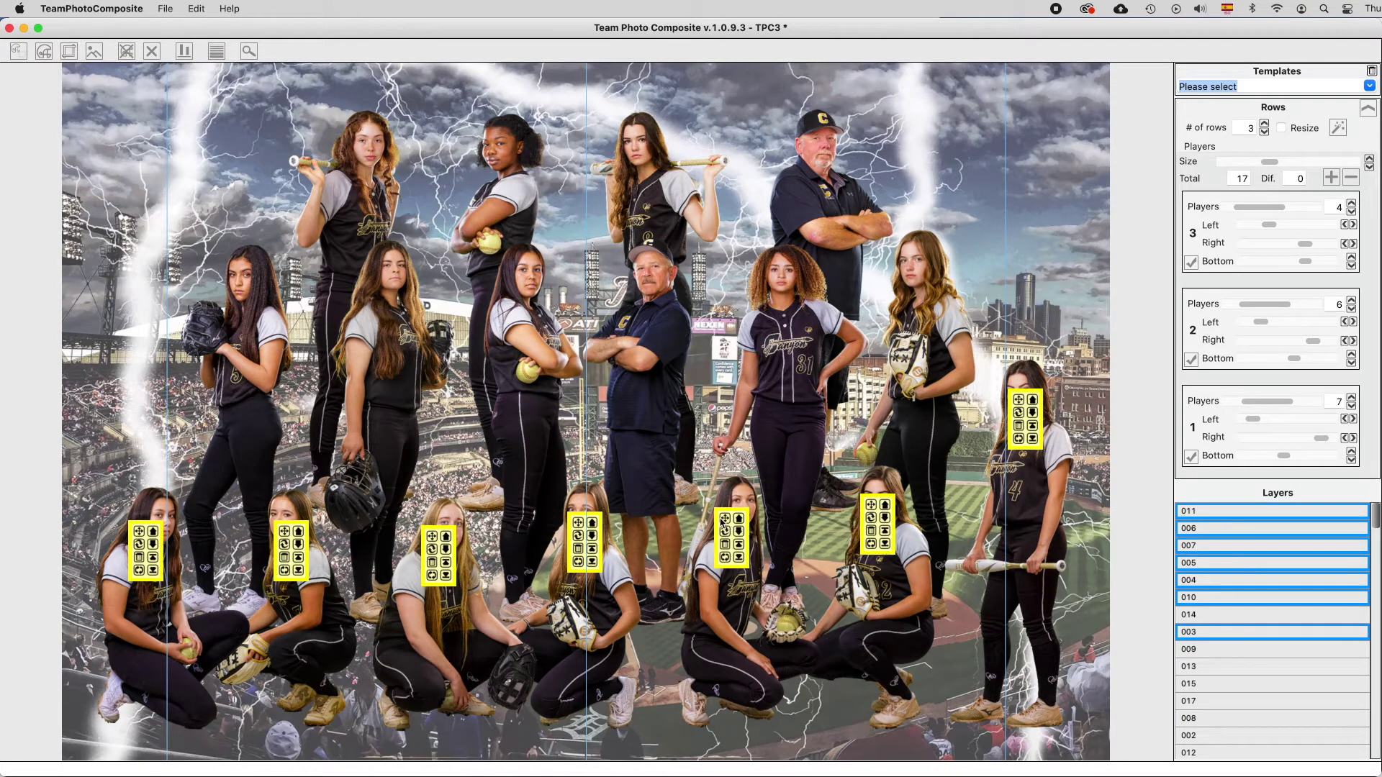
left_click_drag(725, 525, 728, 417)
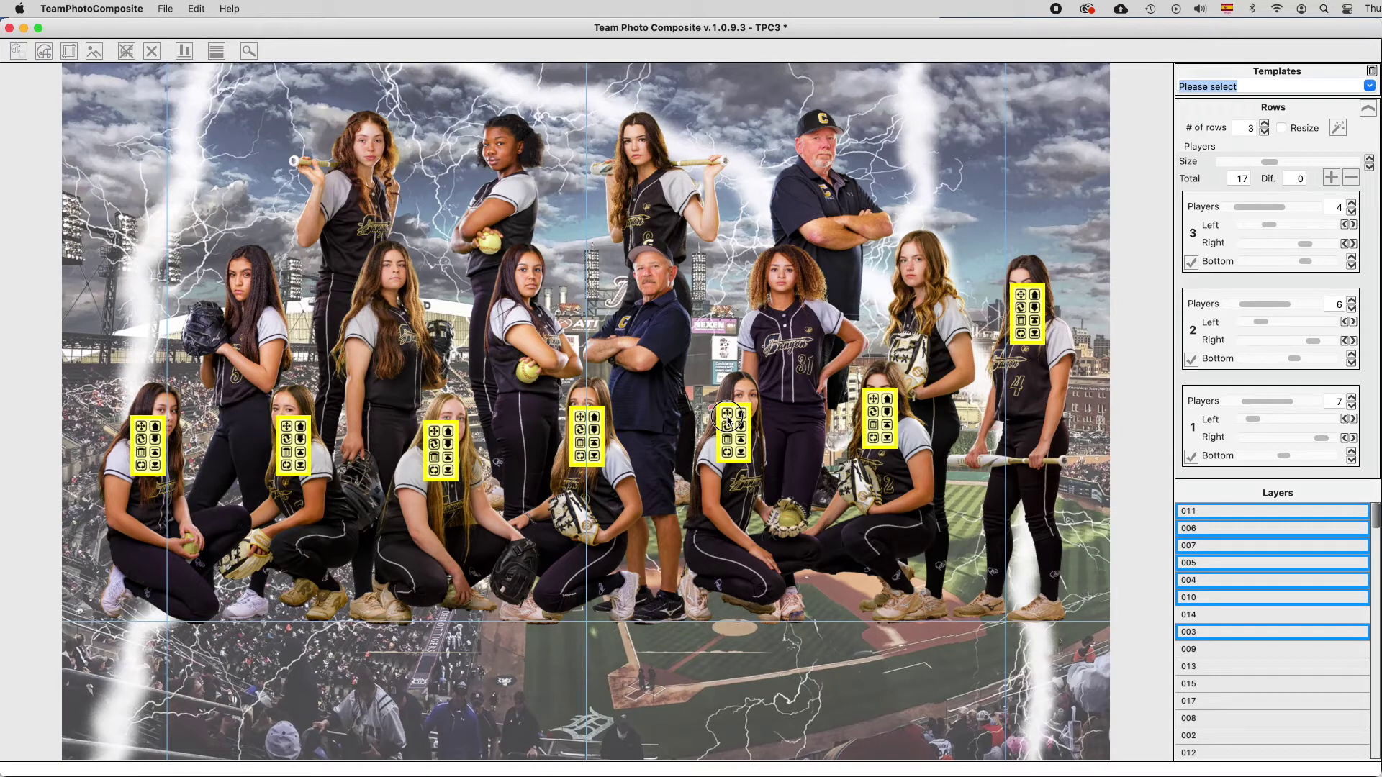
left_click(728, 418)
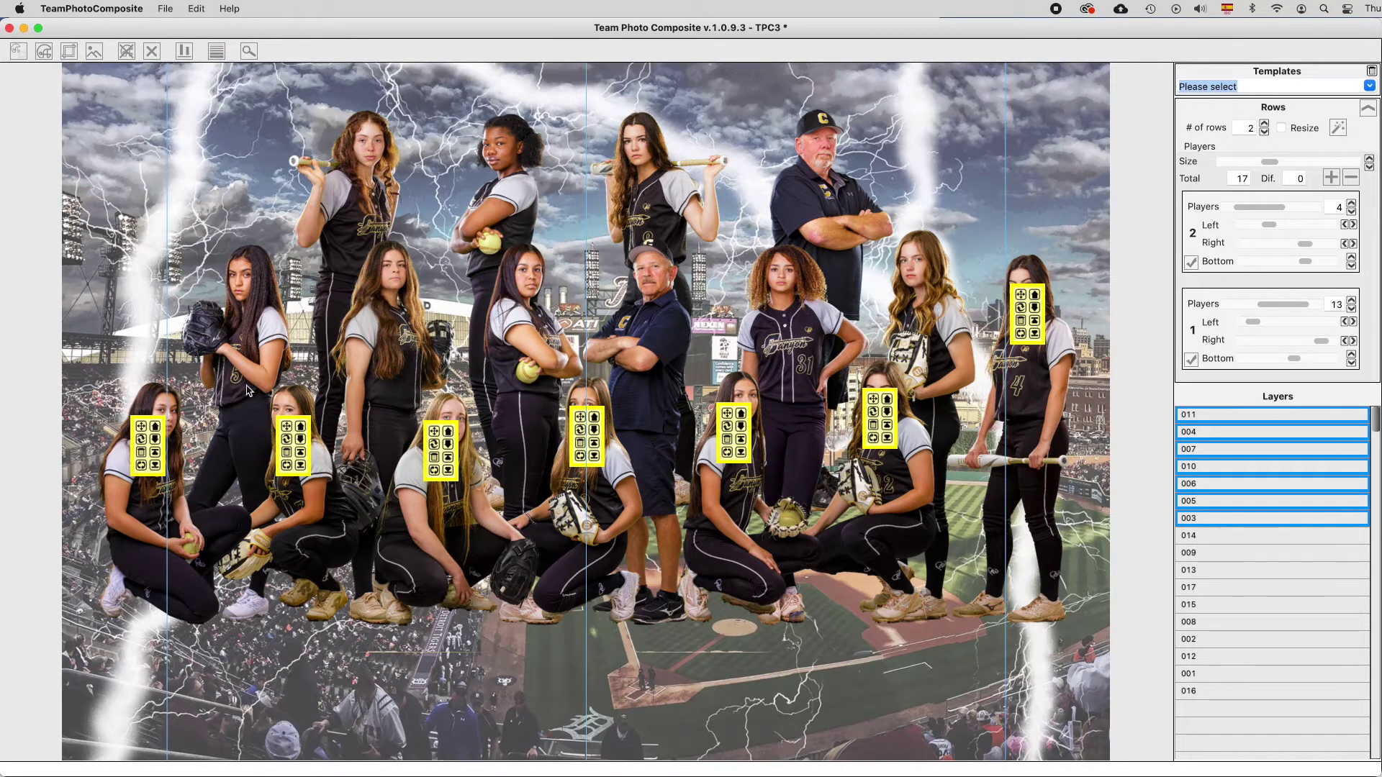
left_click(1193, 363)
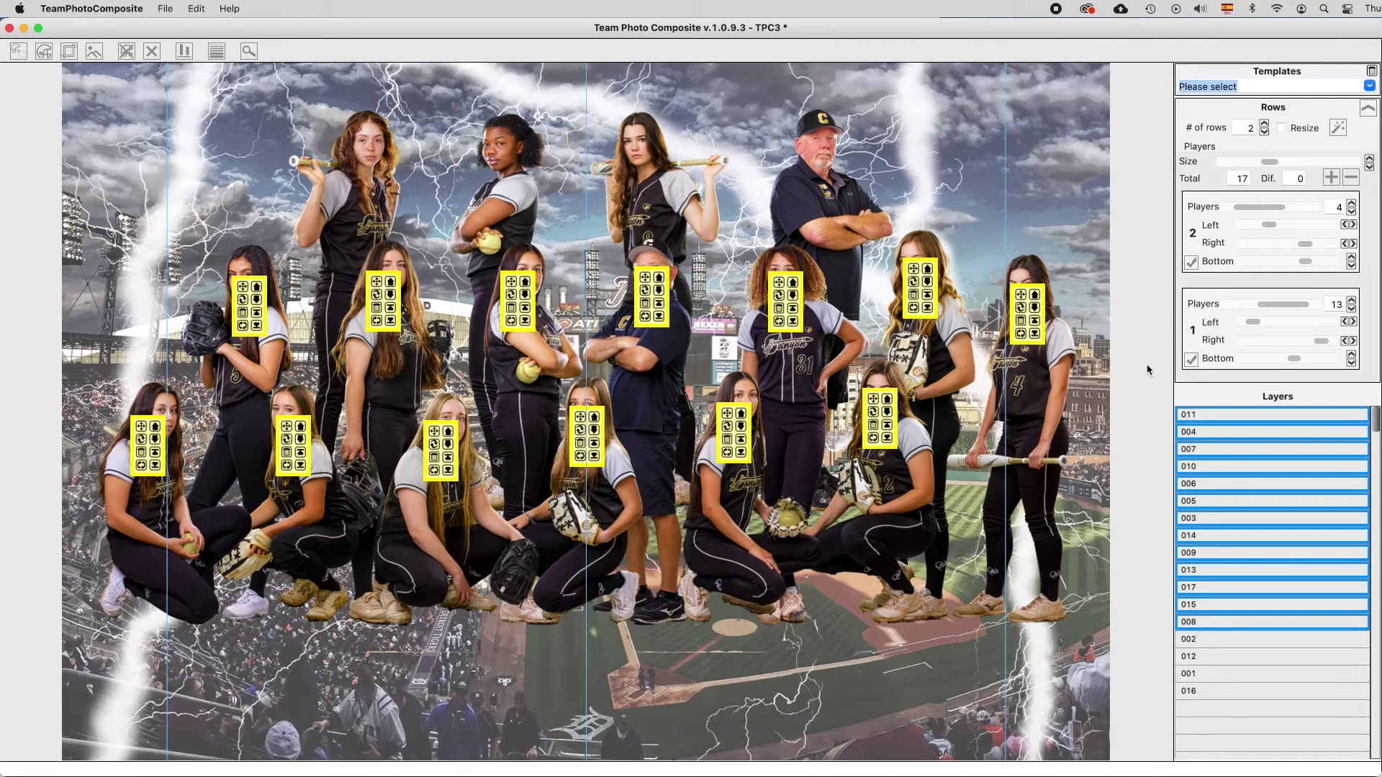
key("super+c")
left_click(1148, 370)
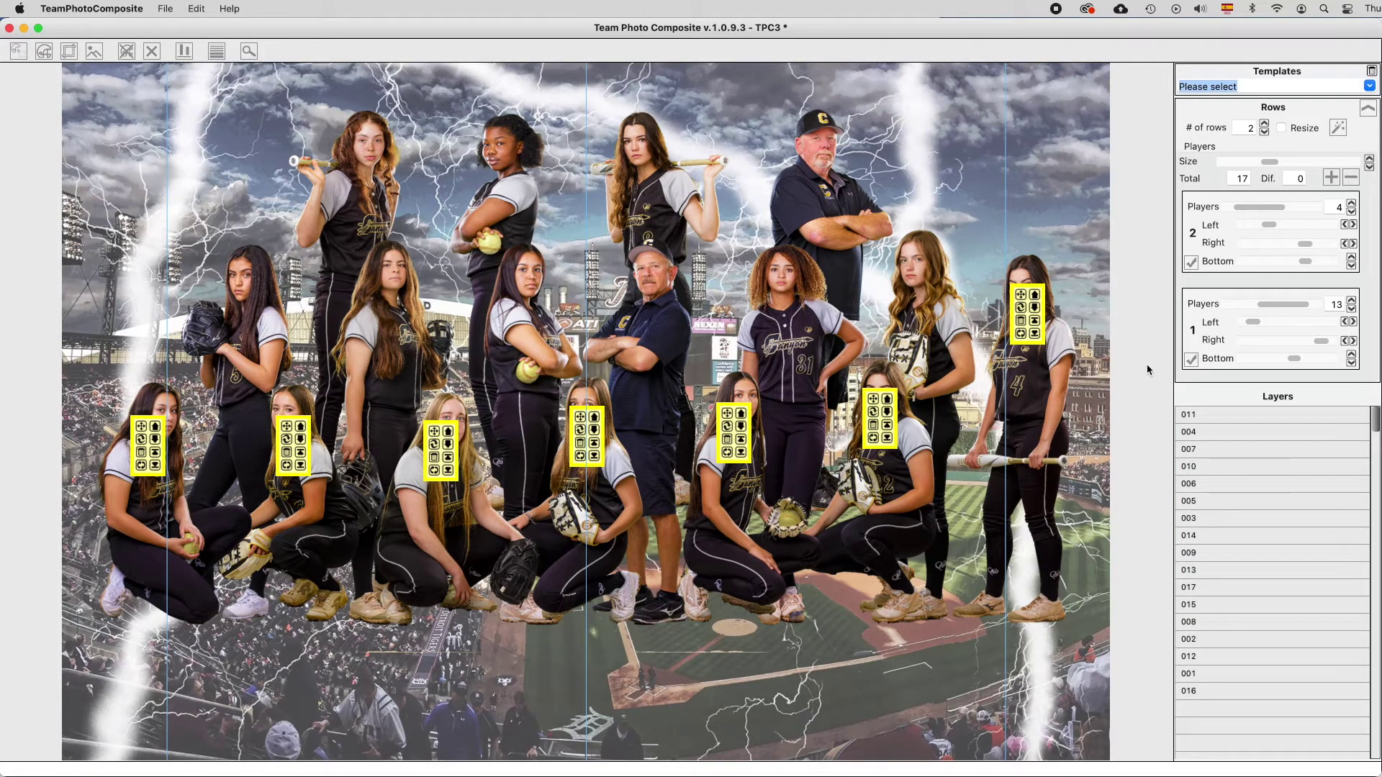
key("super+v")
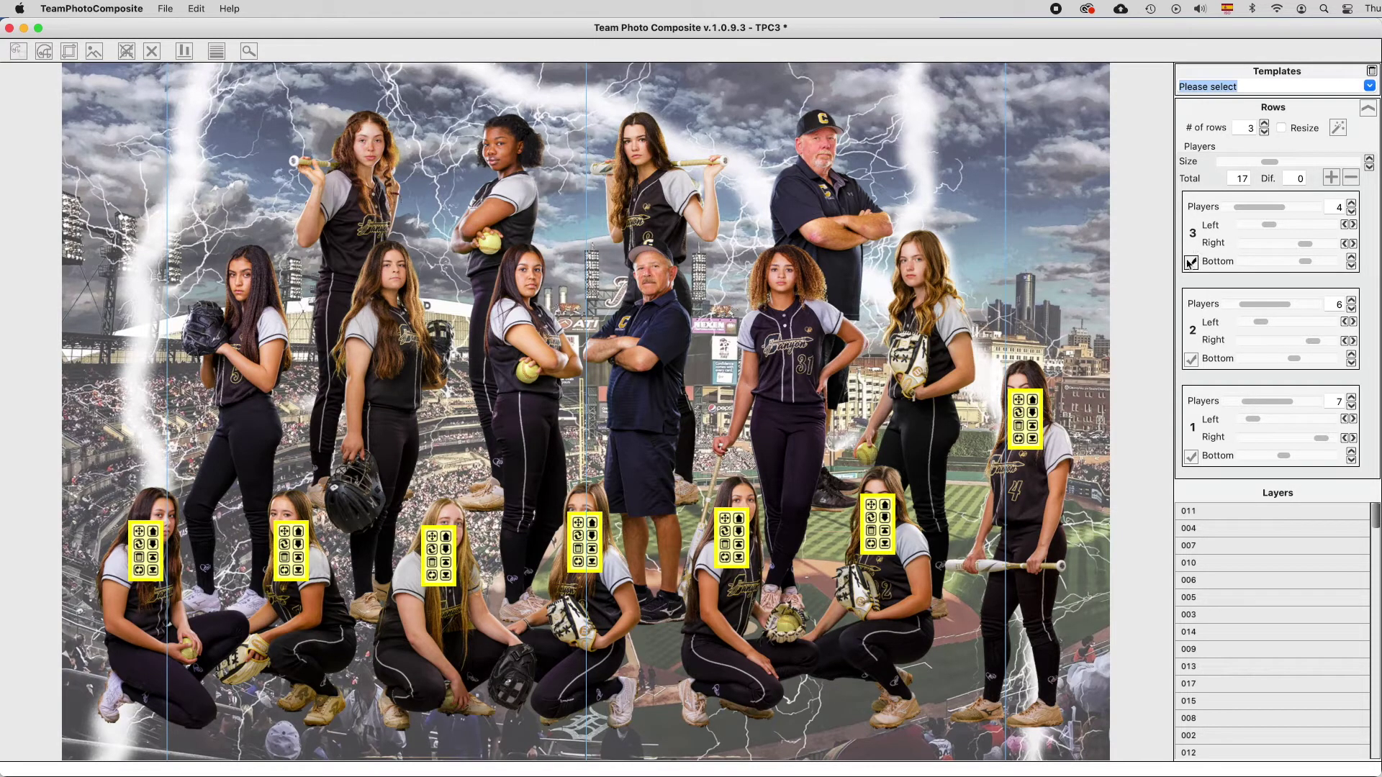
left_click(1191, 263)
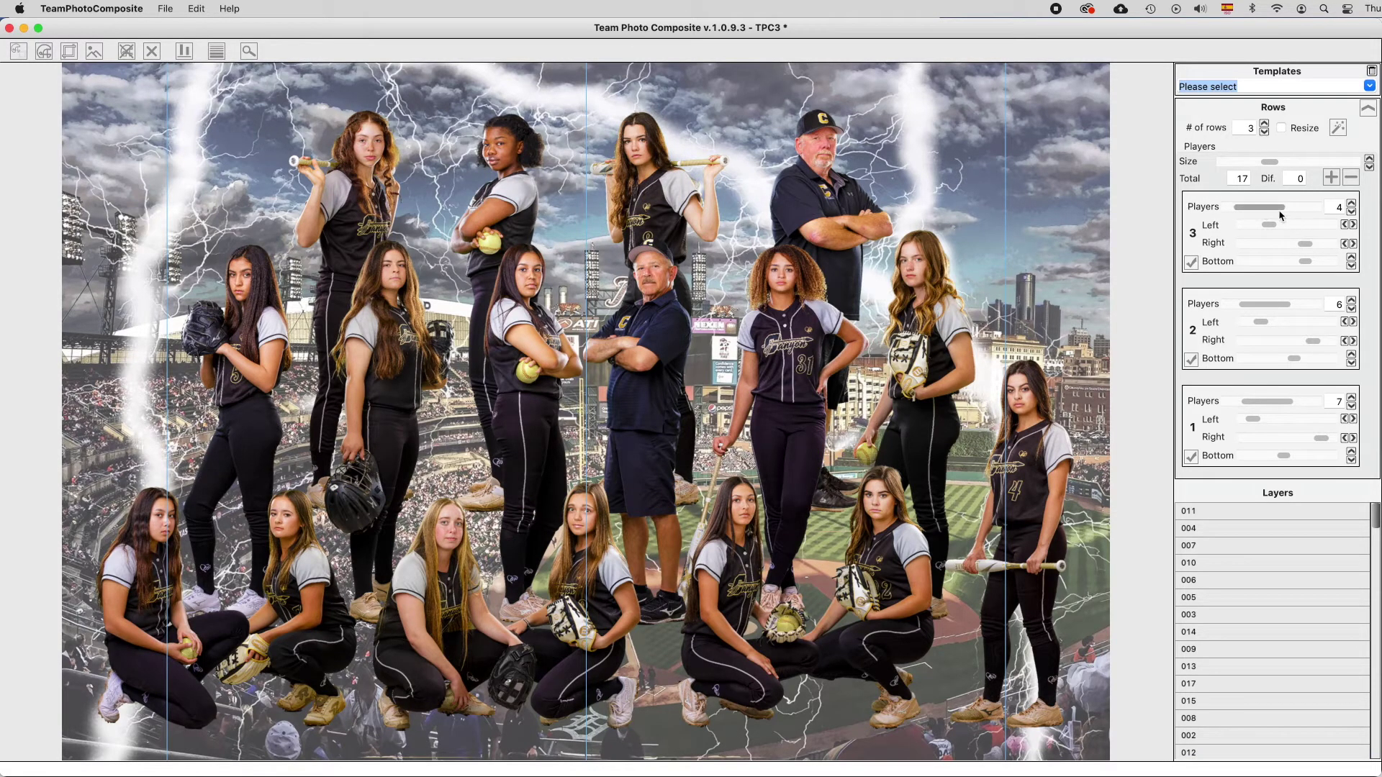
Drop row 2 by one player and raise row 3 by one, returning Dif. to 0.
left_click(1353, 309)
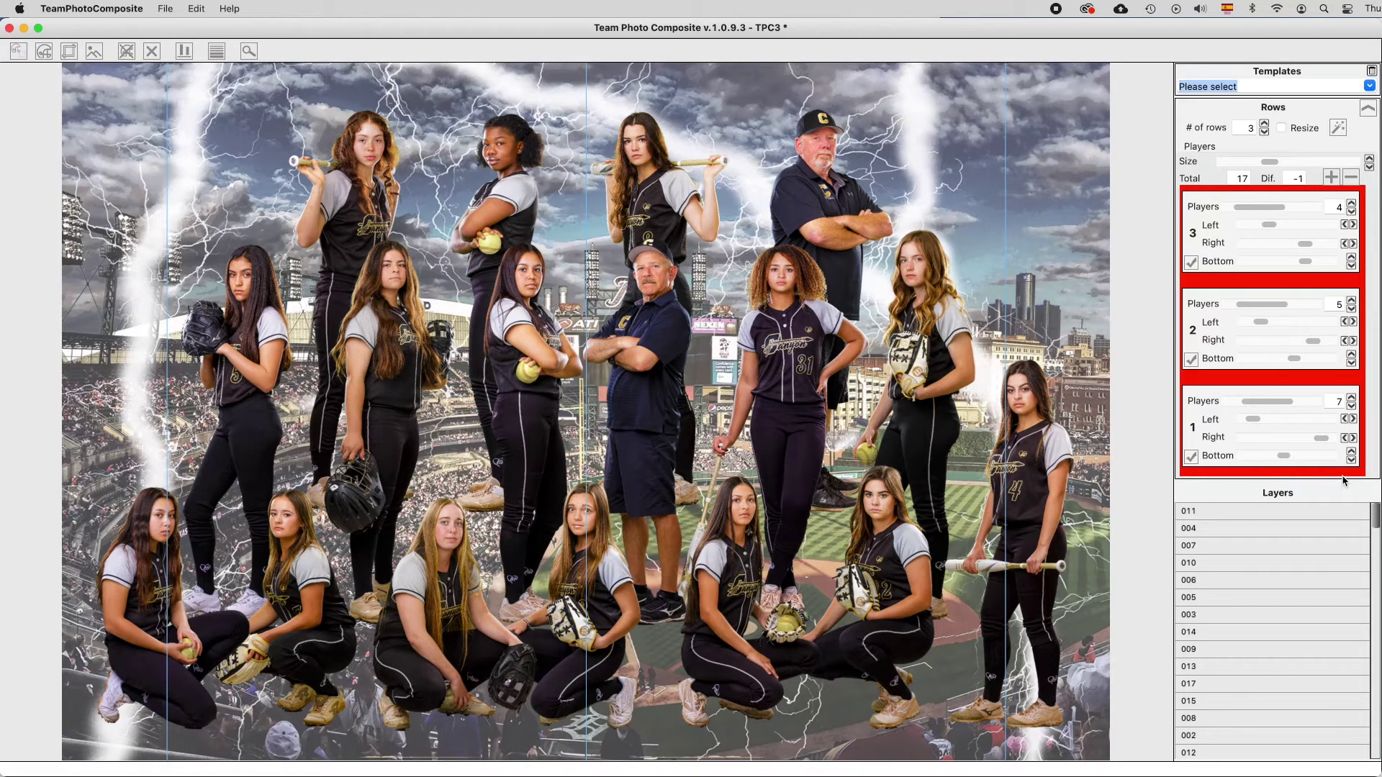
left_click(1352, 204)
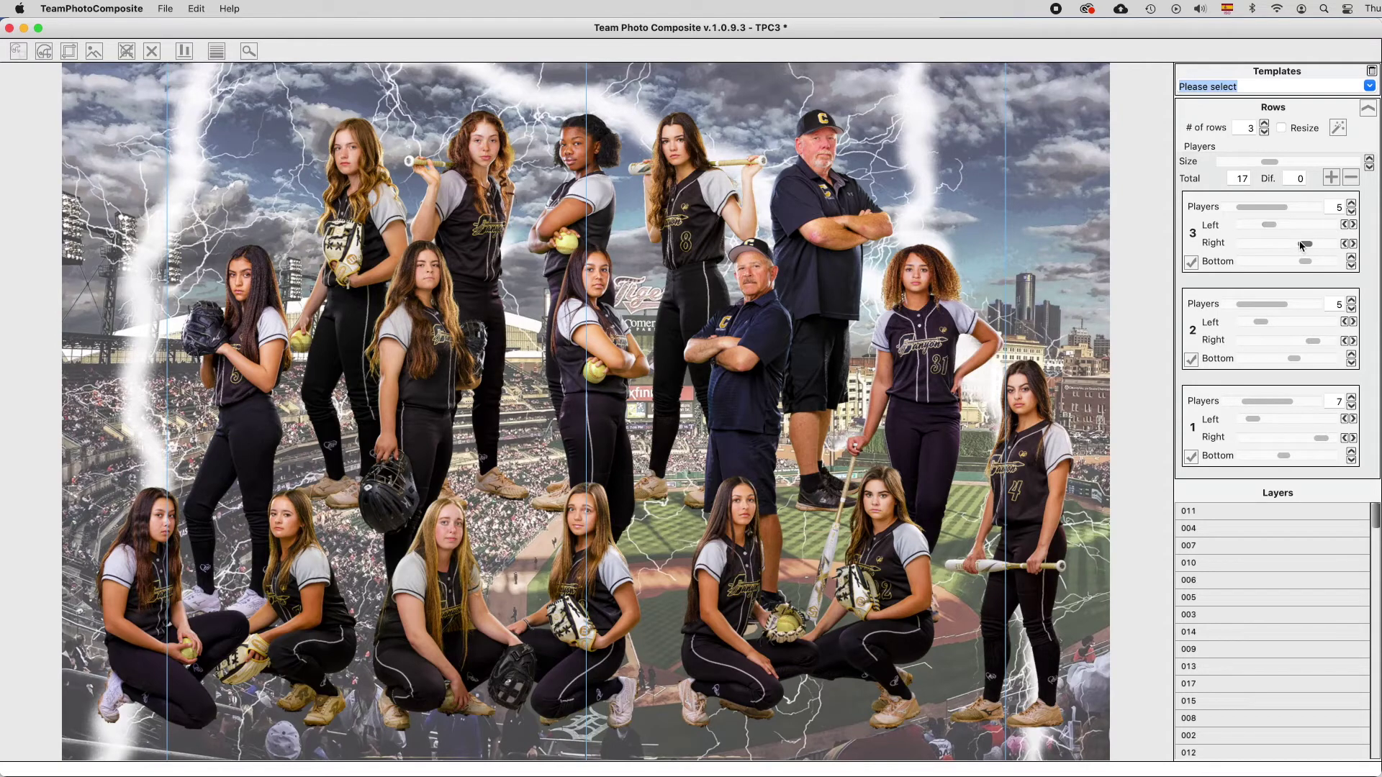
Nudge the Row 3 Left and Right margins to reposition the back-row players.
left_click_drag(1269, 227, 1271, 227)
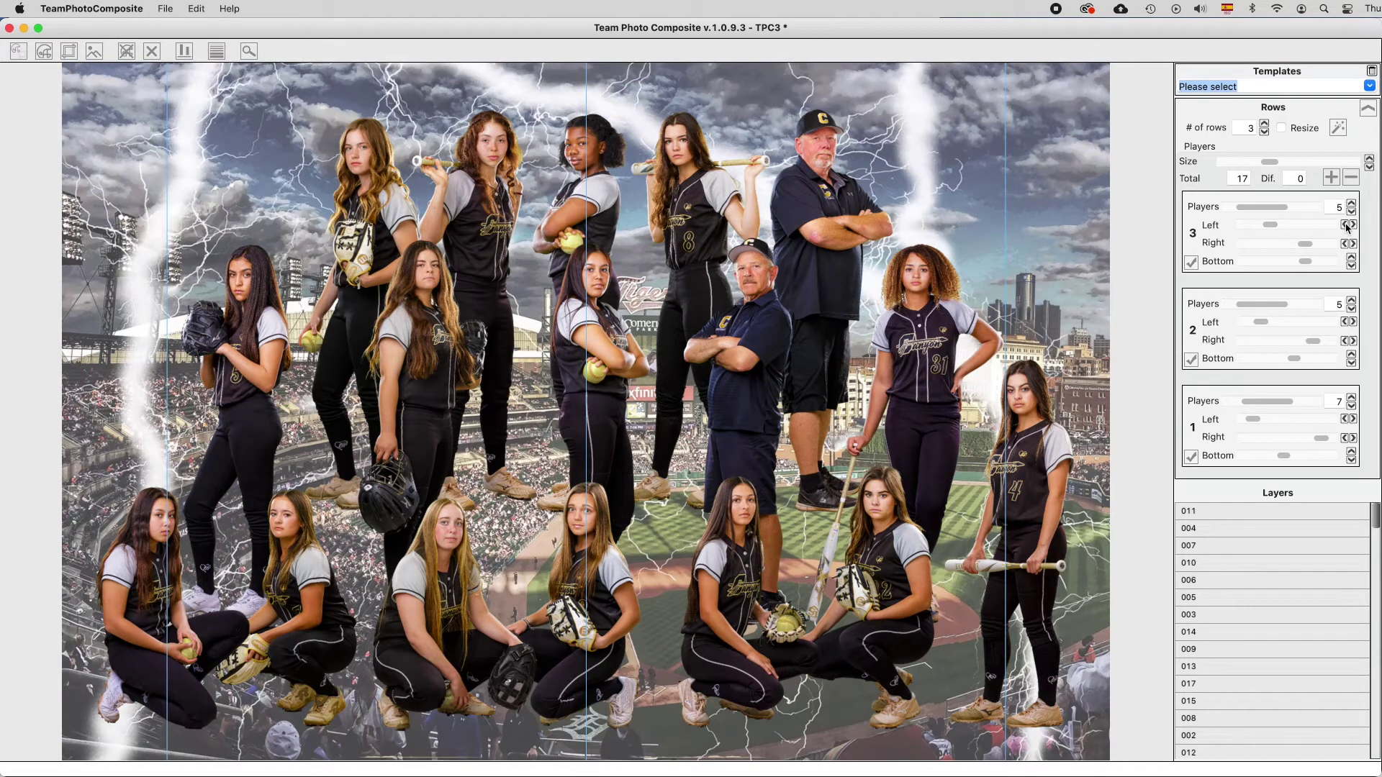
left_click(1346, 225)
left_click(1353, 225)
left_click(1345, 226)
left_click(1345, 225)
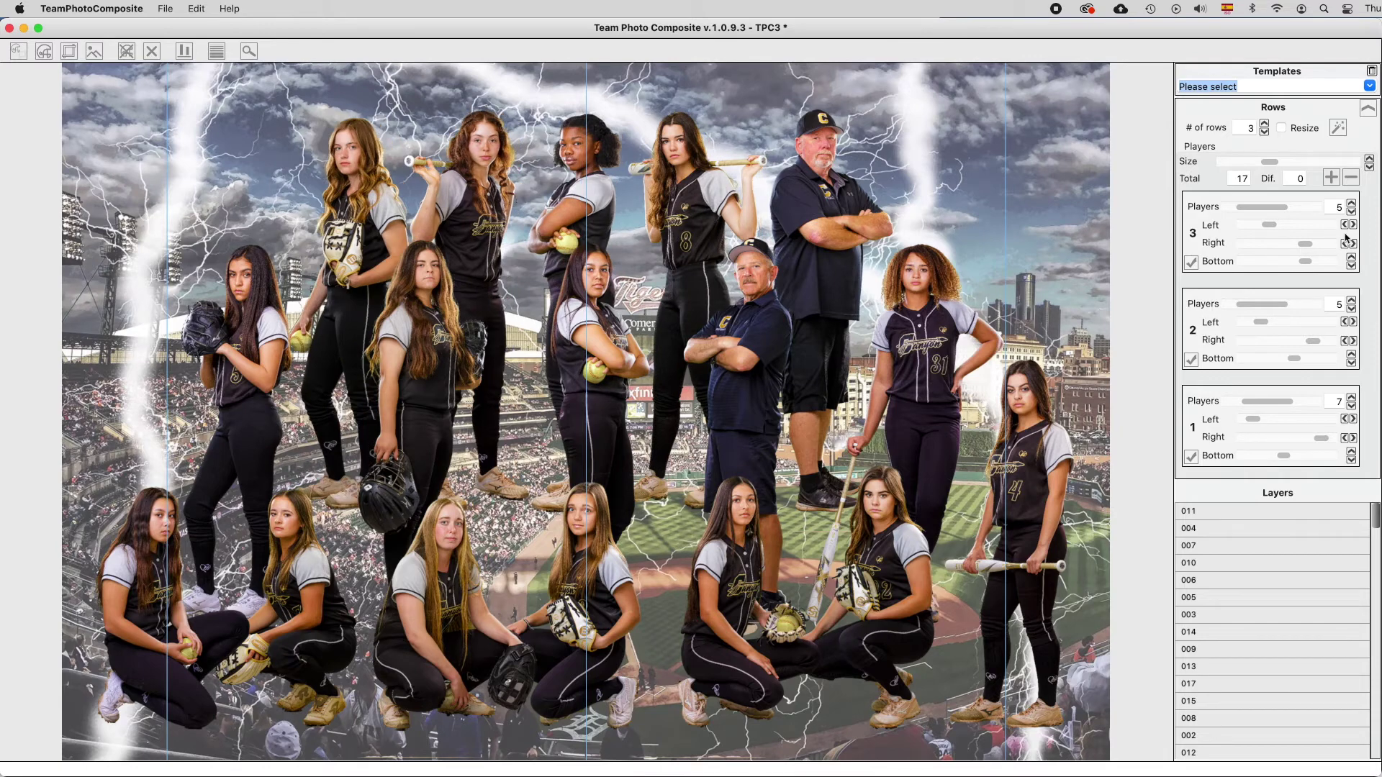
left_click(1353, 244)
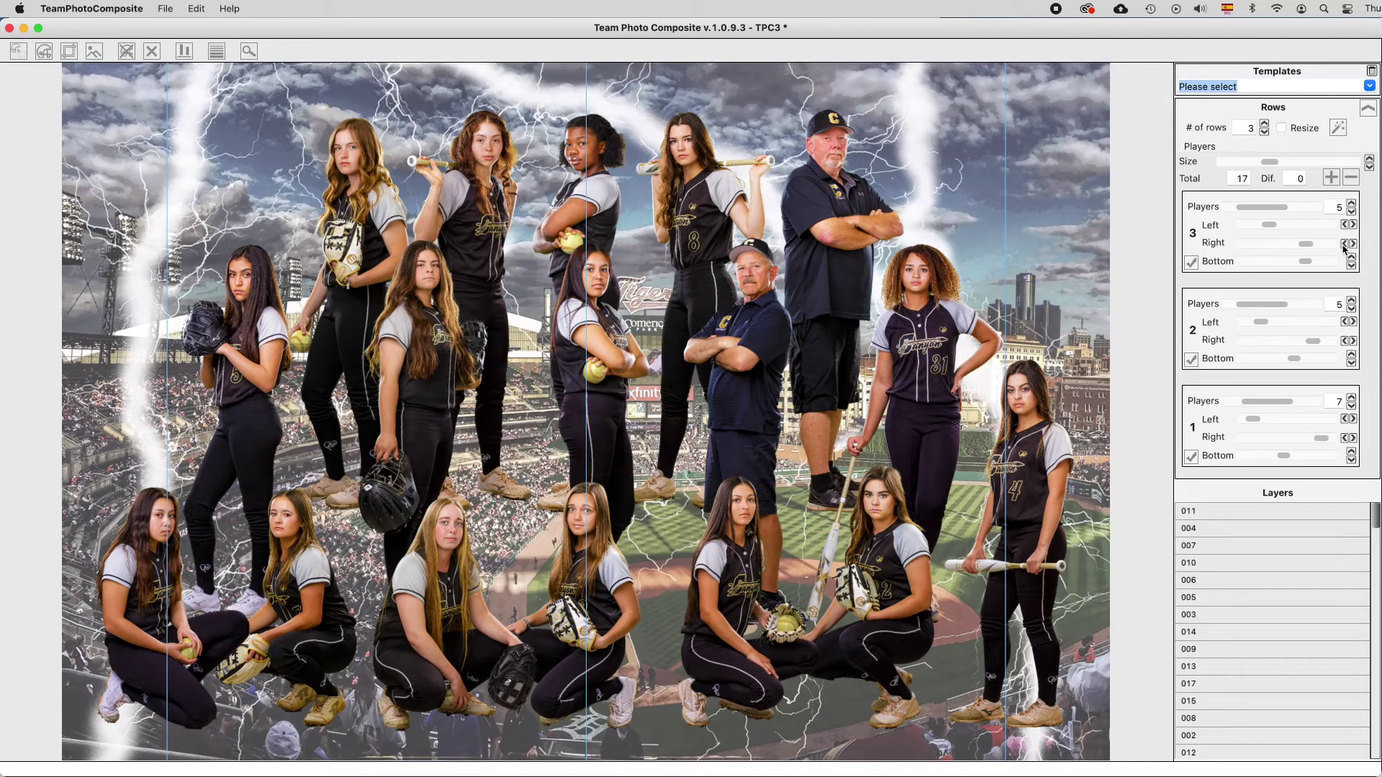
left_click(1345, 244)
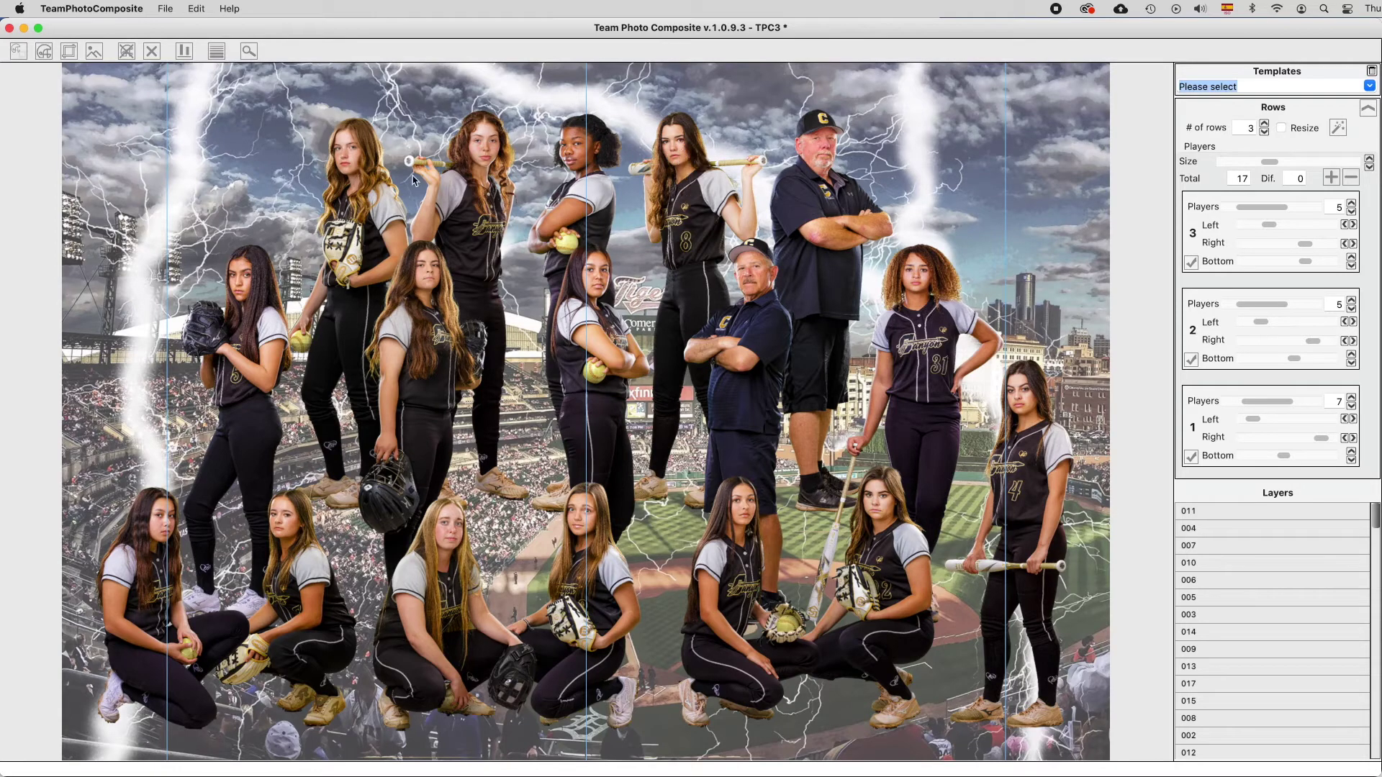
Drag the third back-row player in front of the middle-row player and re-shift Row 3.
mouse_move(578, 160)
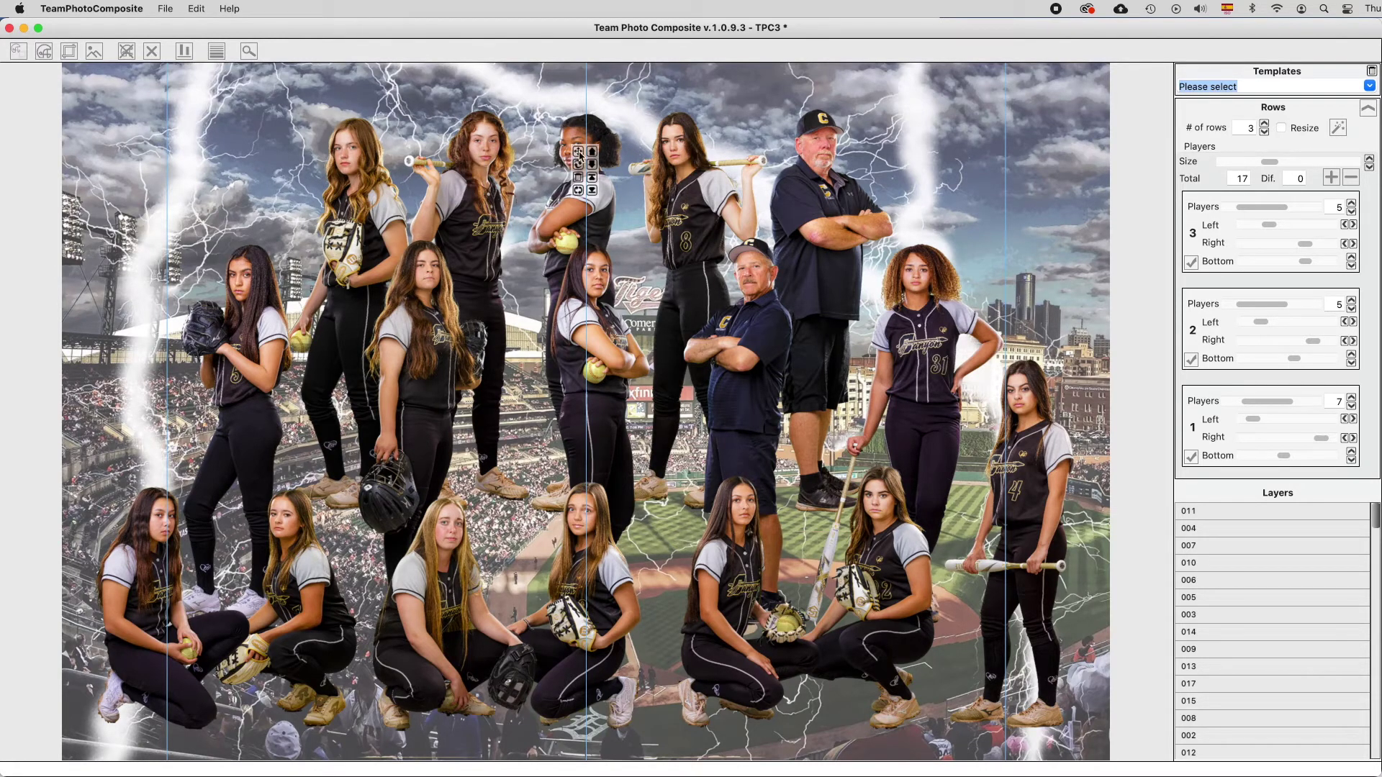
left_click_drag(580, 155, 508, 154)
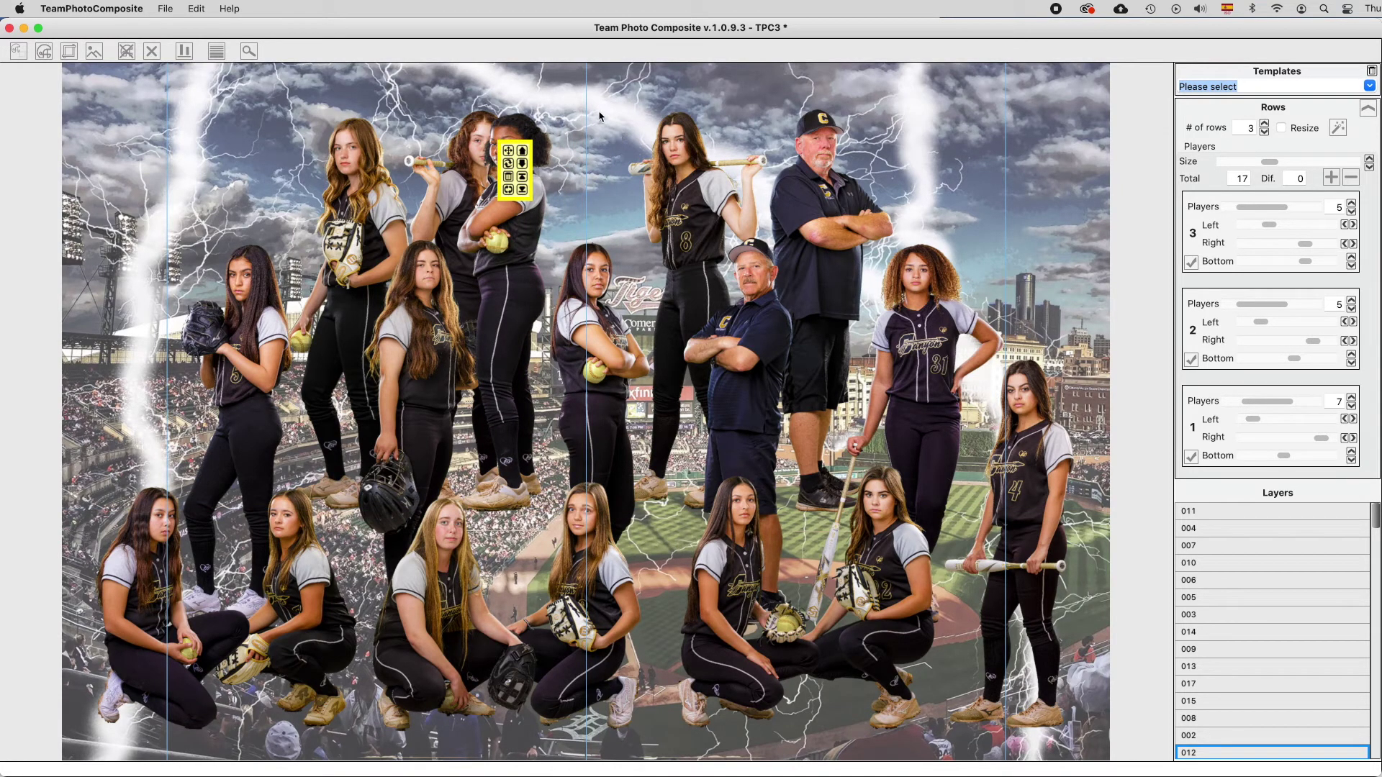
left_click(1345, 225)
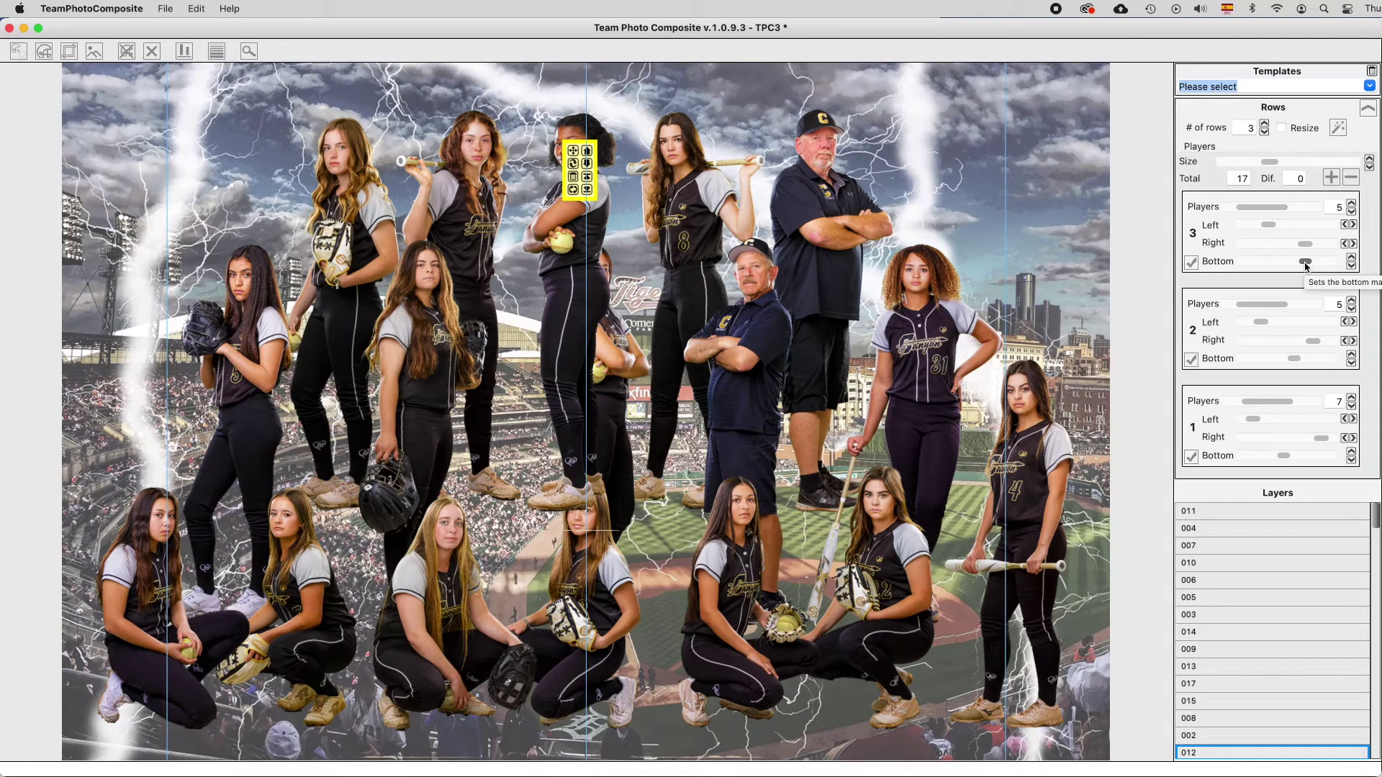
Lower the Row 3 Bottom setting until the top row merges into the middle row.
left_click(1353, 267)
left_click(1352, 258)
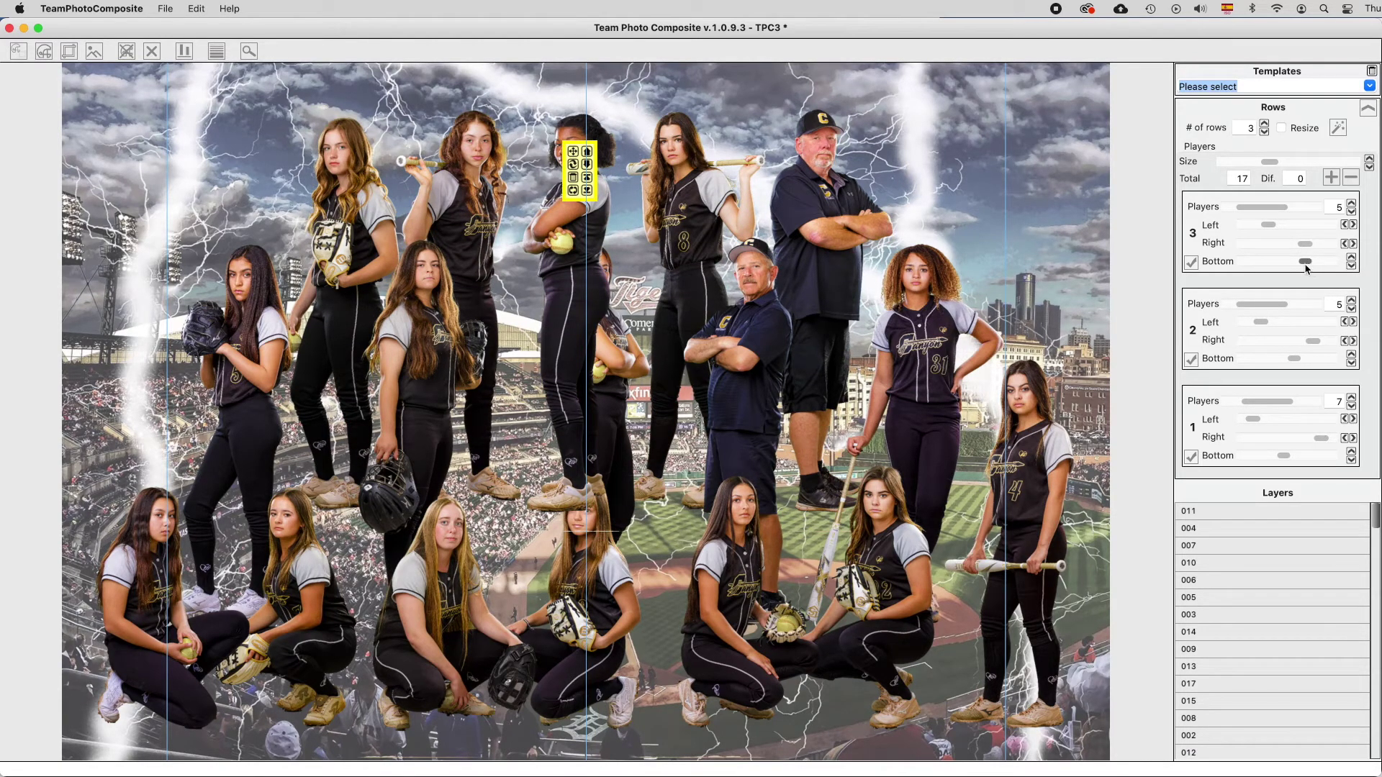
left_click(1352, 259)
left_click(1353, 266)
left_click(1307, 264)
left_click_drag(1305, 264, 1284, 260)
left_click_drag(1292, 263, 1287, 263)
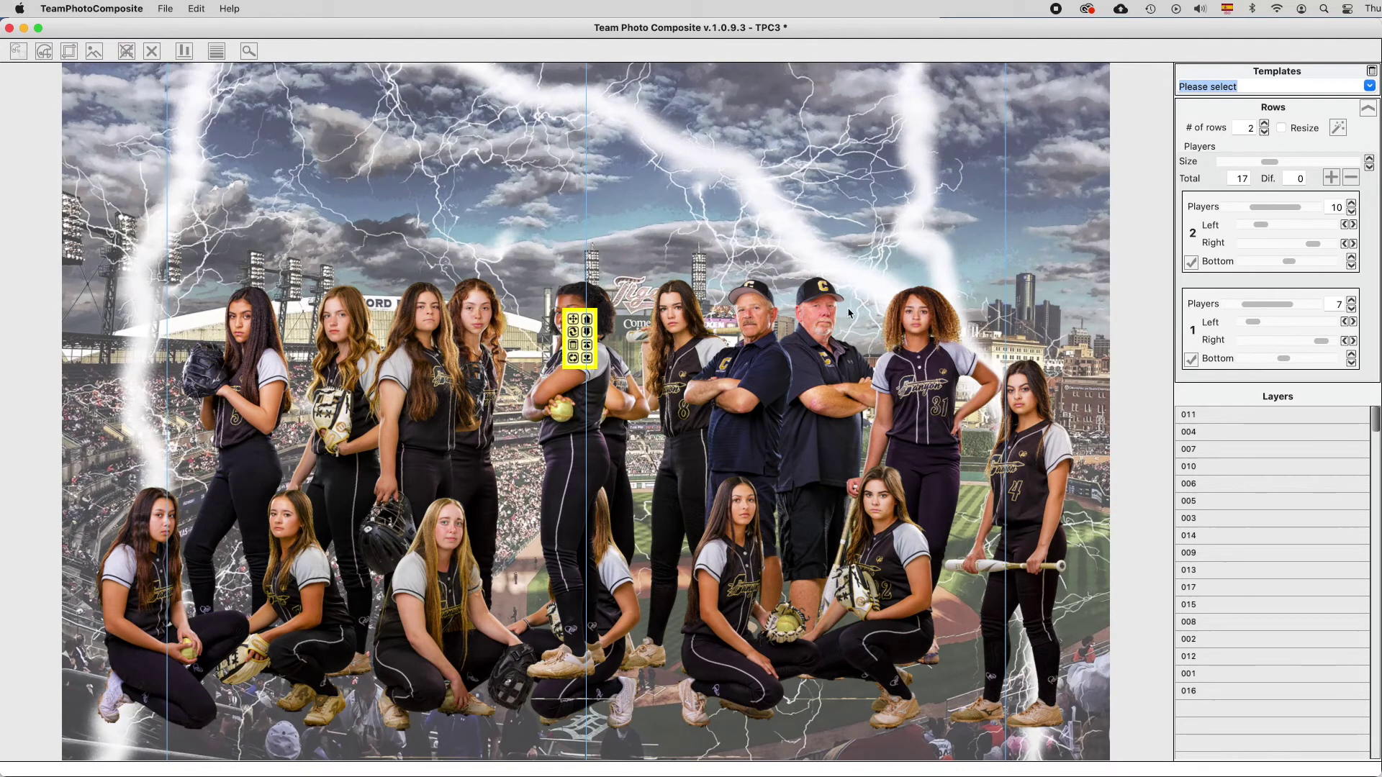
Undo twice to return to the three-row 5/5/7 layout.
mouse_move(923, 391)
key("super+plus")
key("super+r")
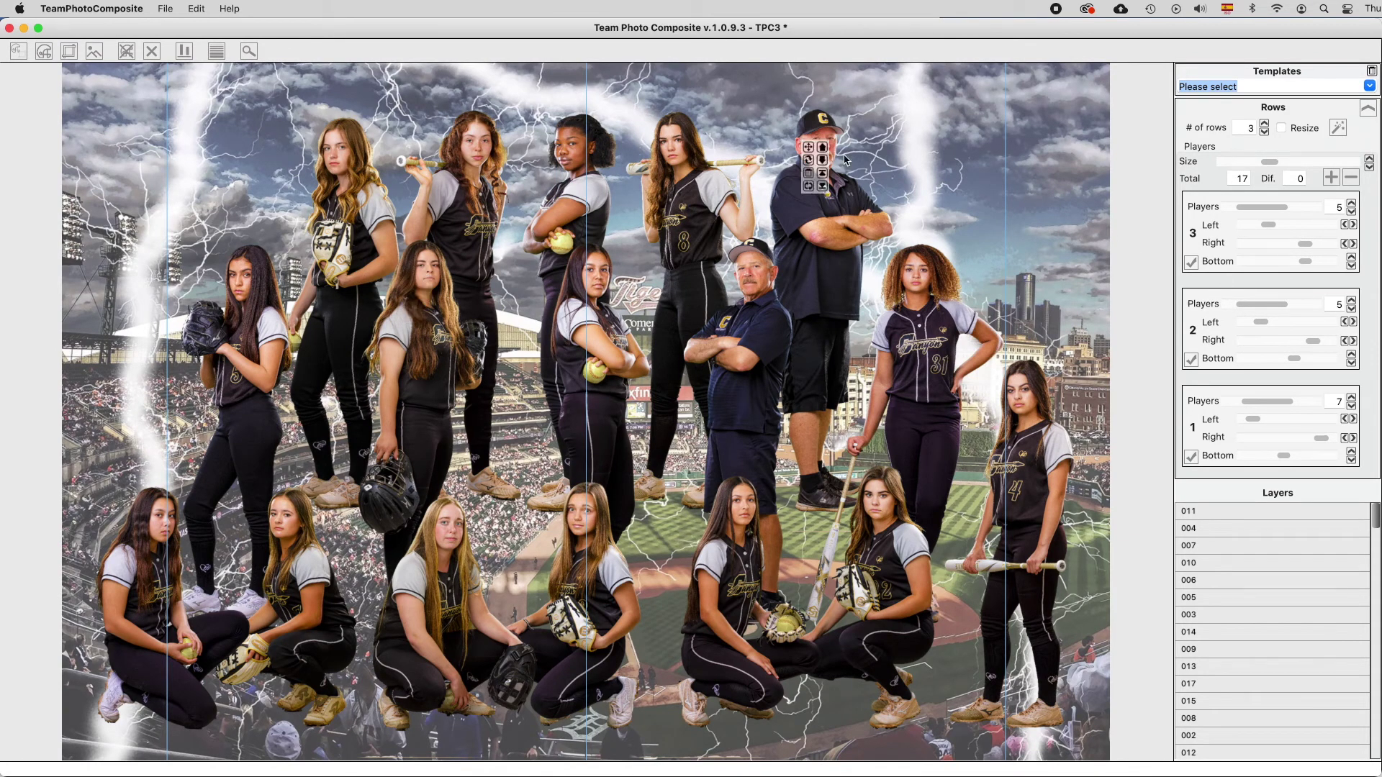
Swap the standing coach to the middle row's left end and the second coach with player 31.
mouse_move(817, 205)
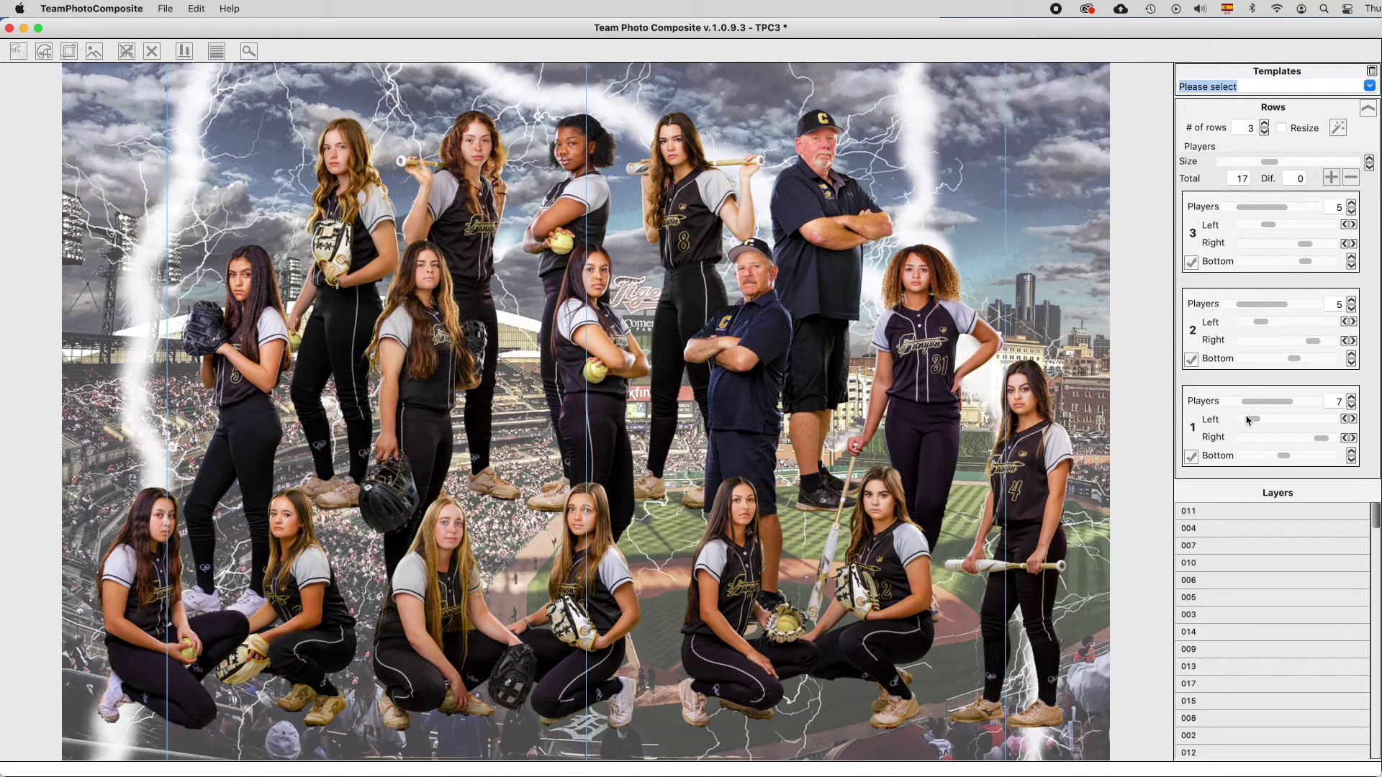
mouse_move(810, 173)
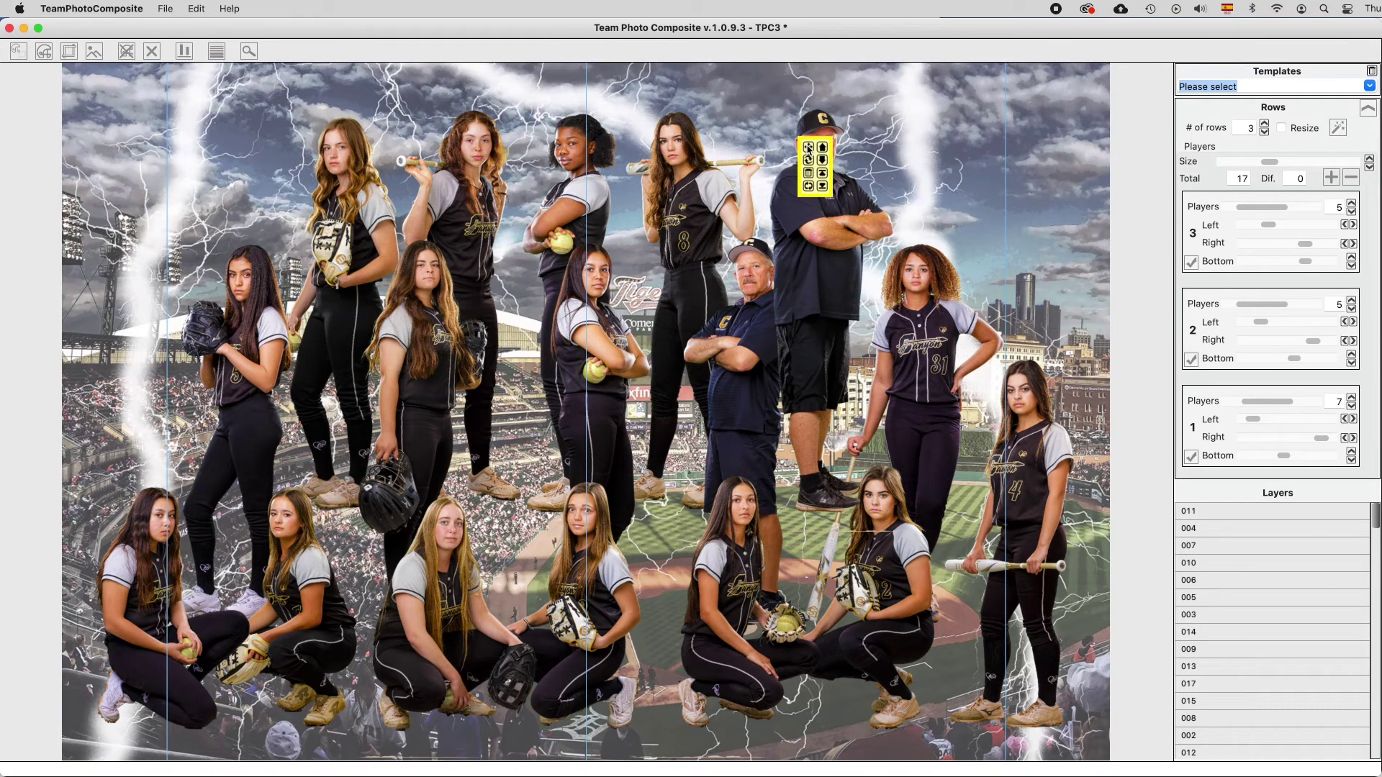
left_click(242, 305)
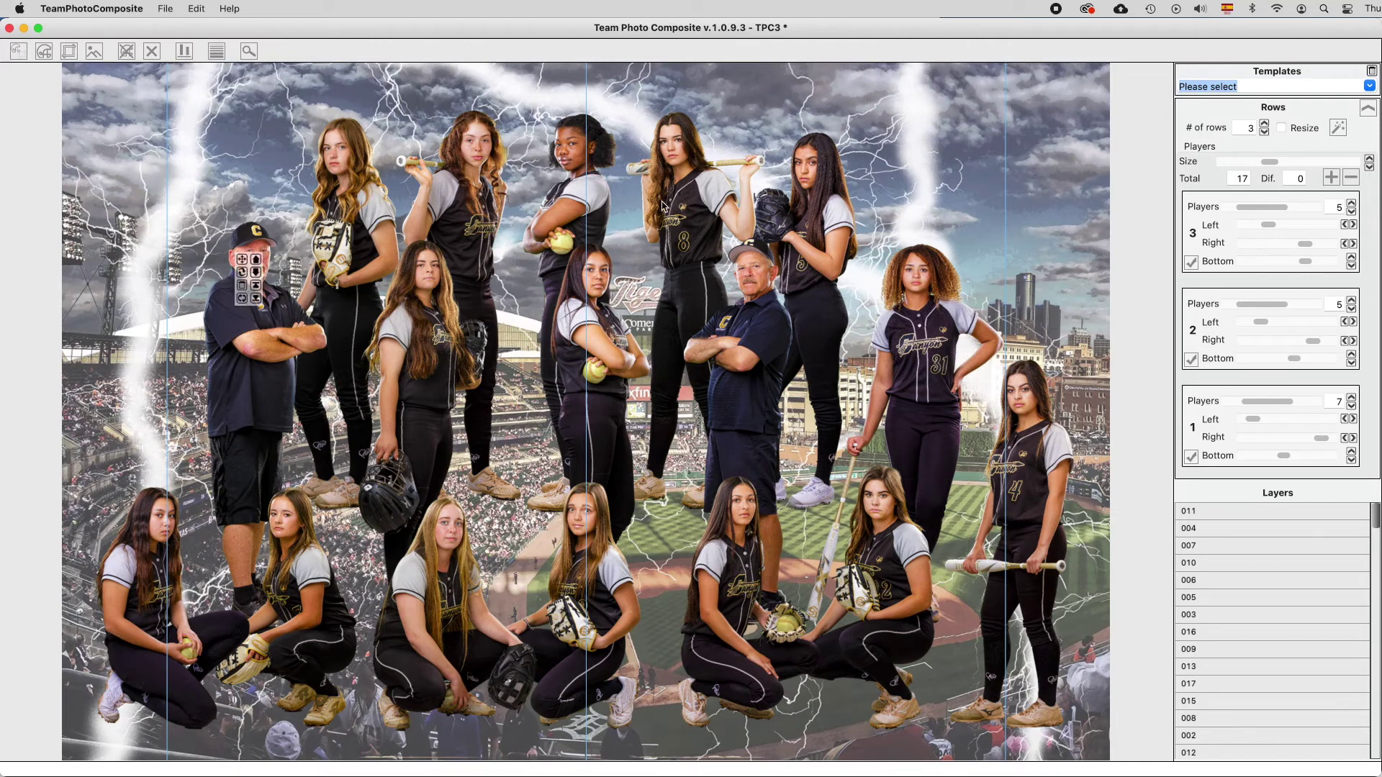
left_click(759, 278)
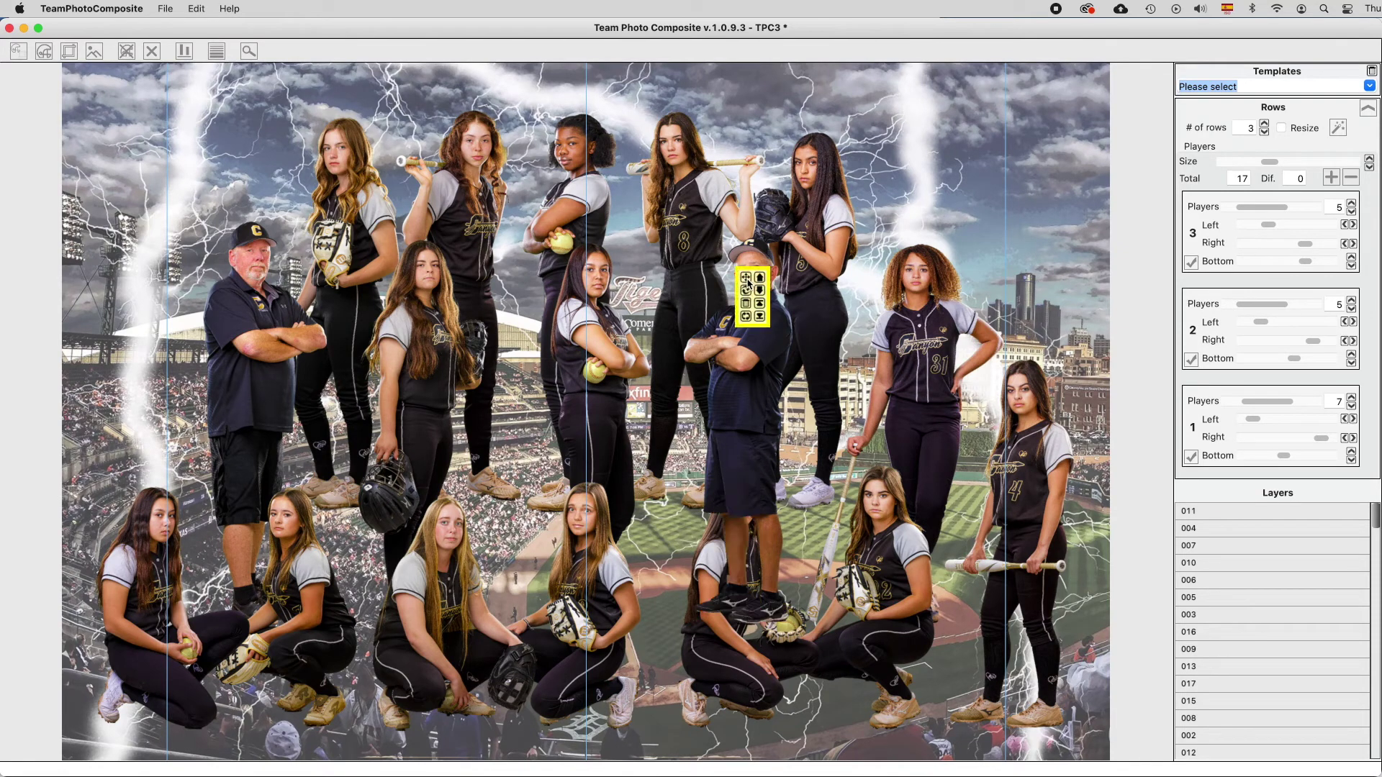
left_click(915, 296)
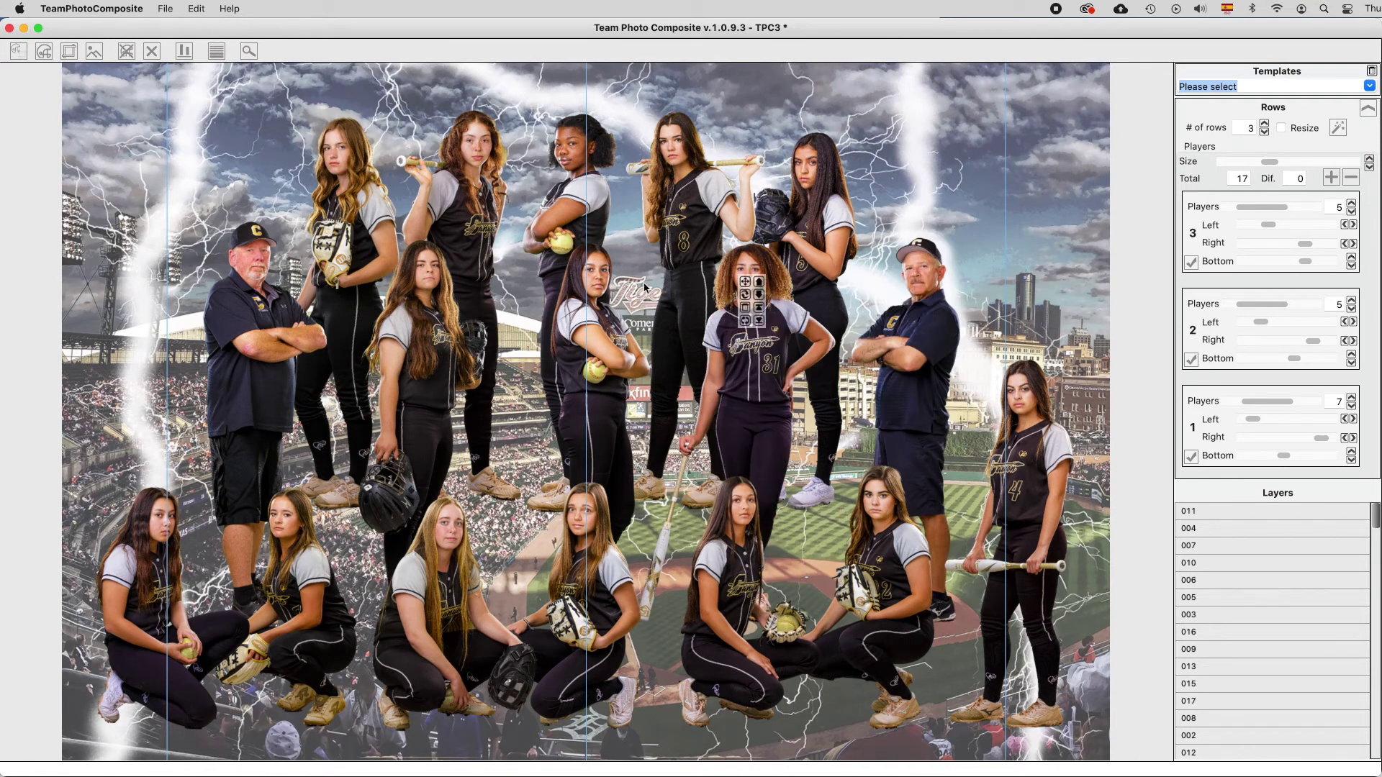
Bring player 31 forward and swap her with the girl holding a ball.
left_click(760, 282)
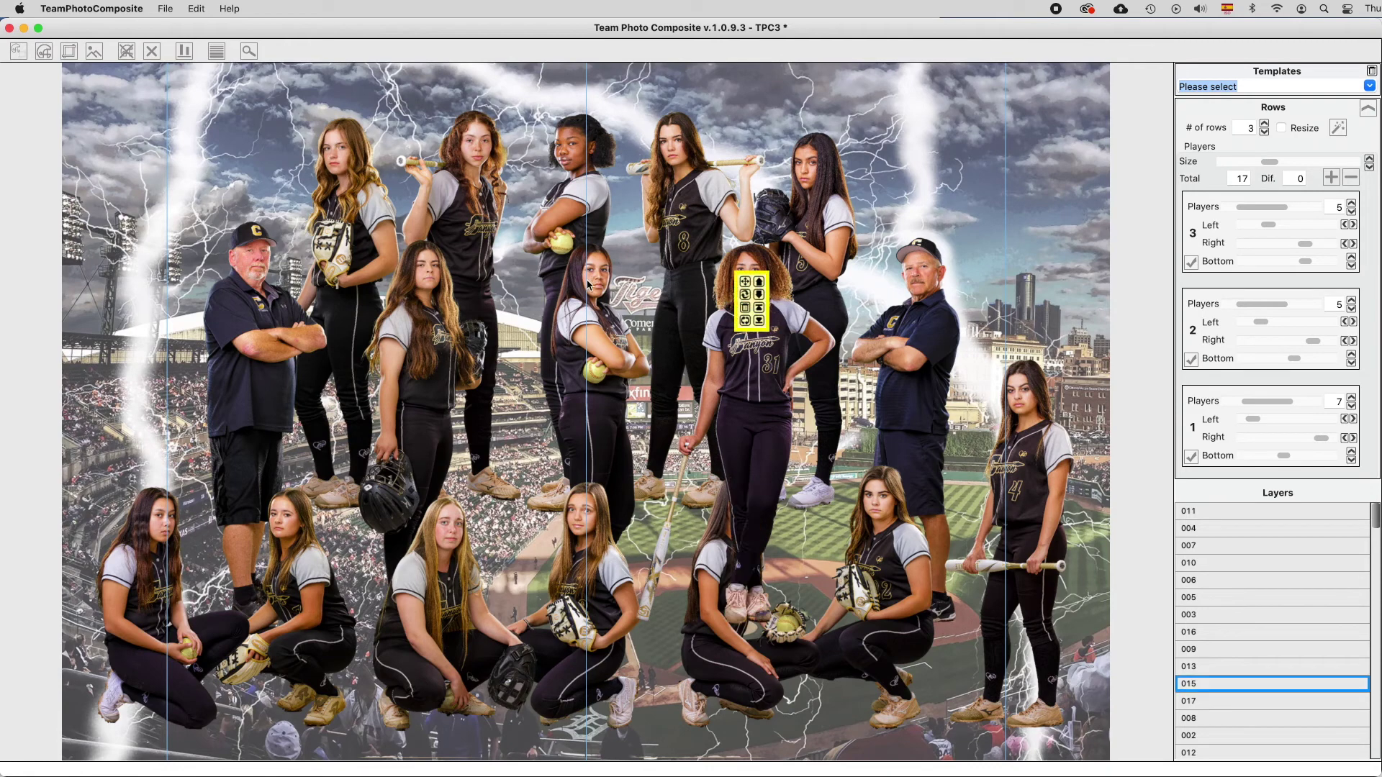
left_click(578, 296)
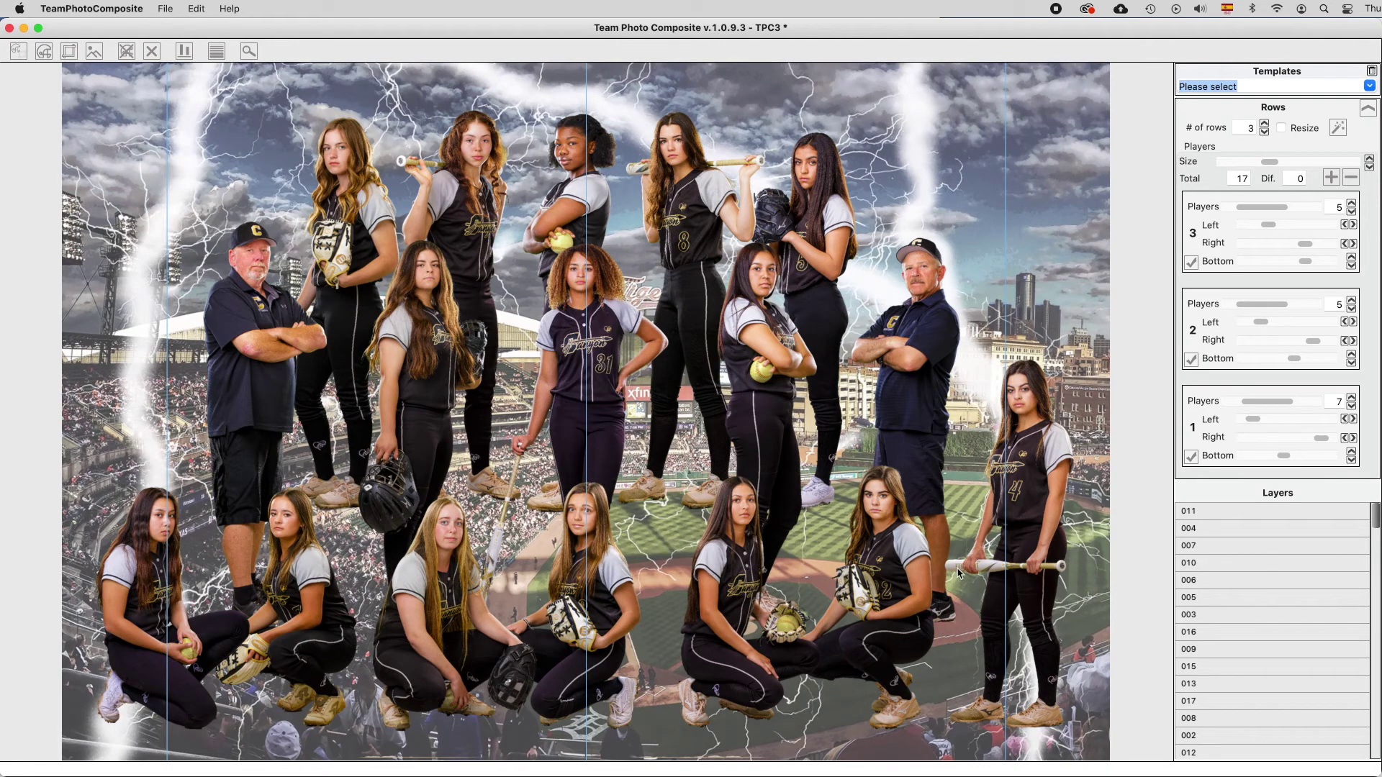
mouse_move(1013, 400)
mouse_move(872, 590)
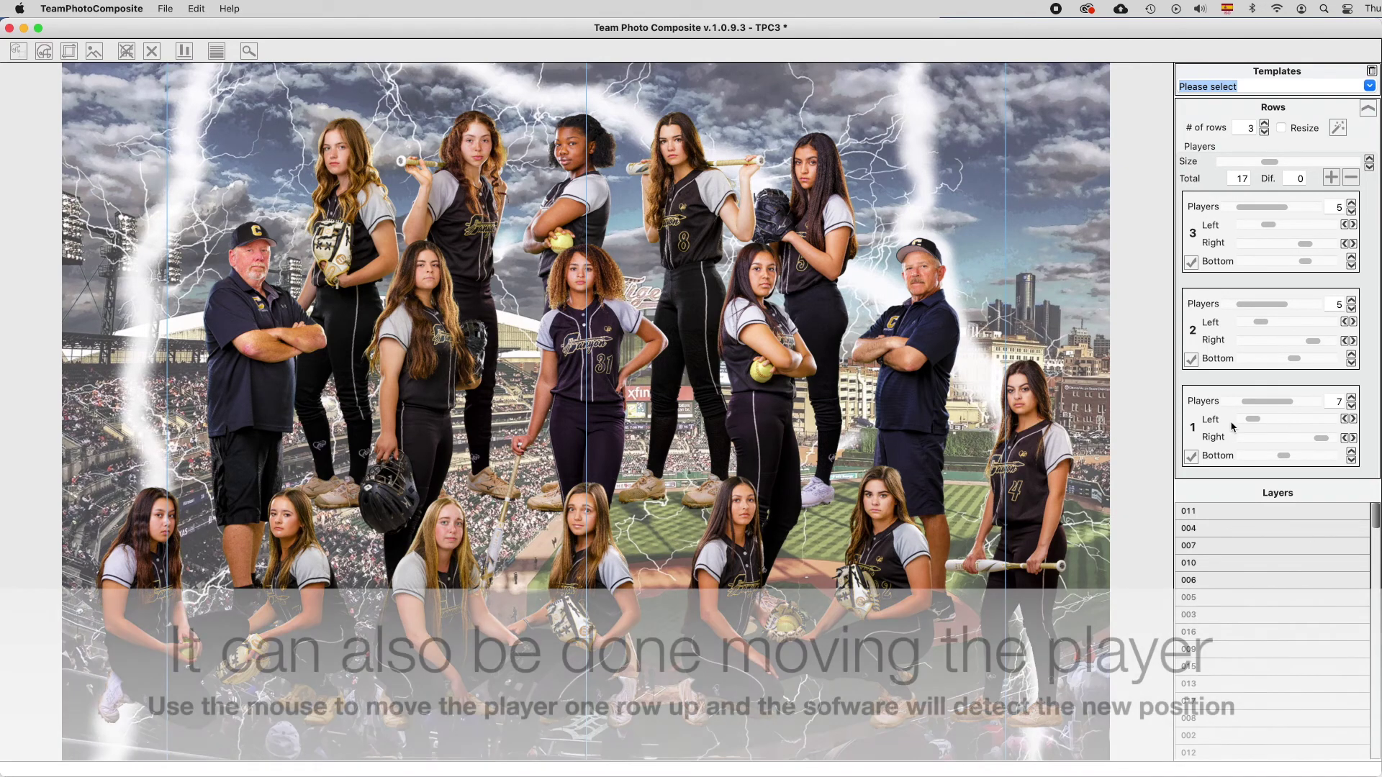
Set the front and middle rows to 6 players, then move player 4 right of player 31.
left_click(1352, 407)
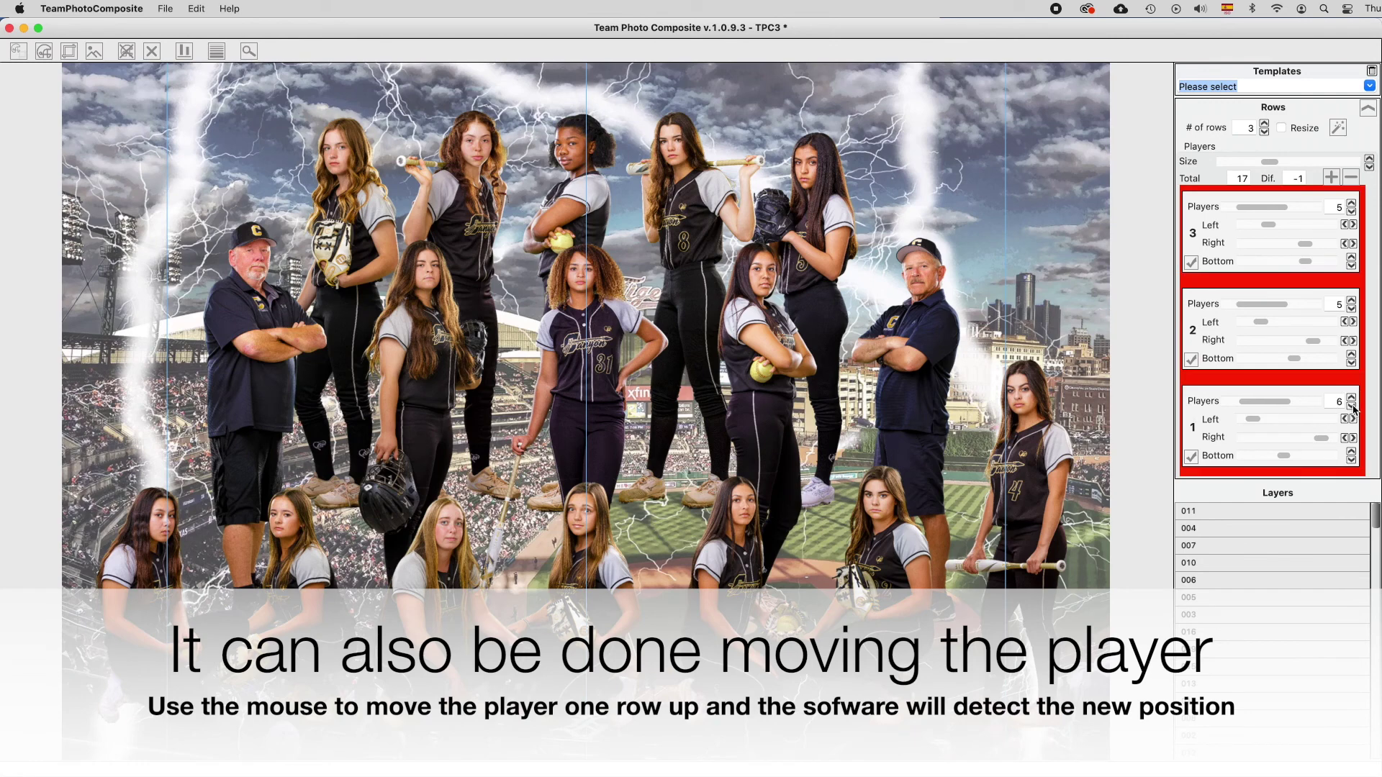
left_click(1352, 300)
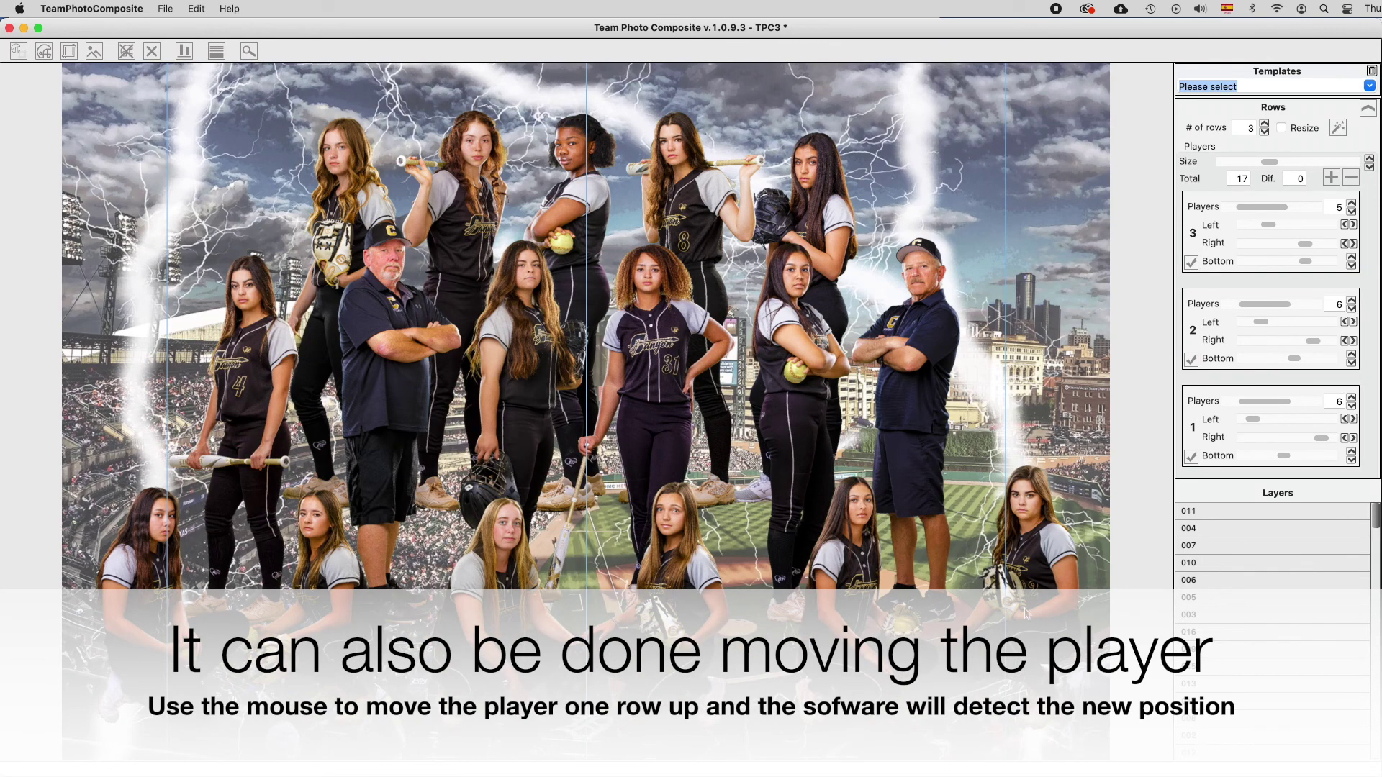
mouse_move(389, 272)
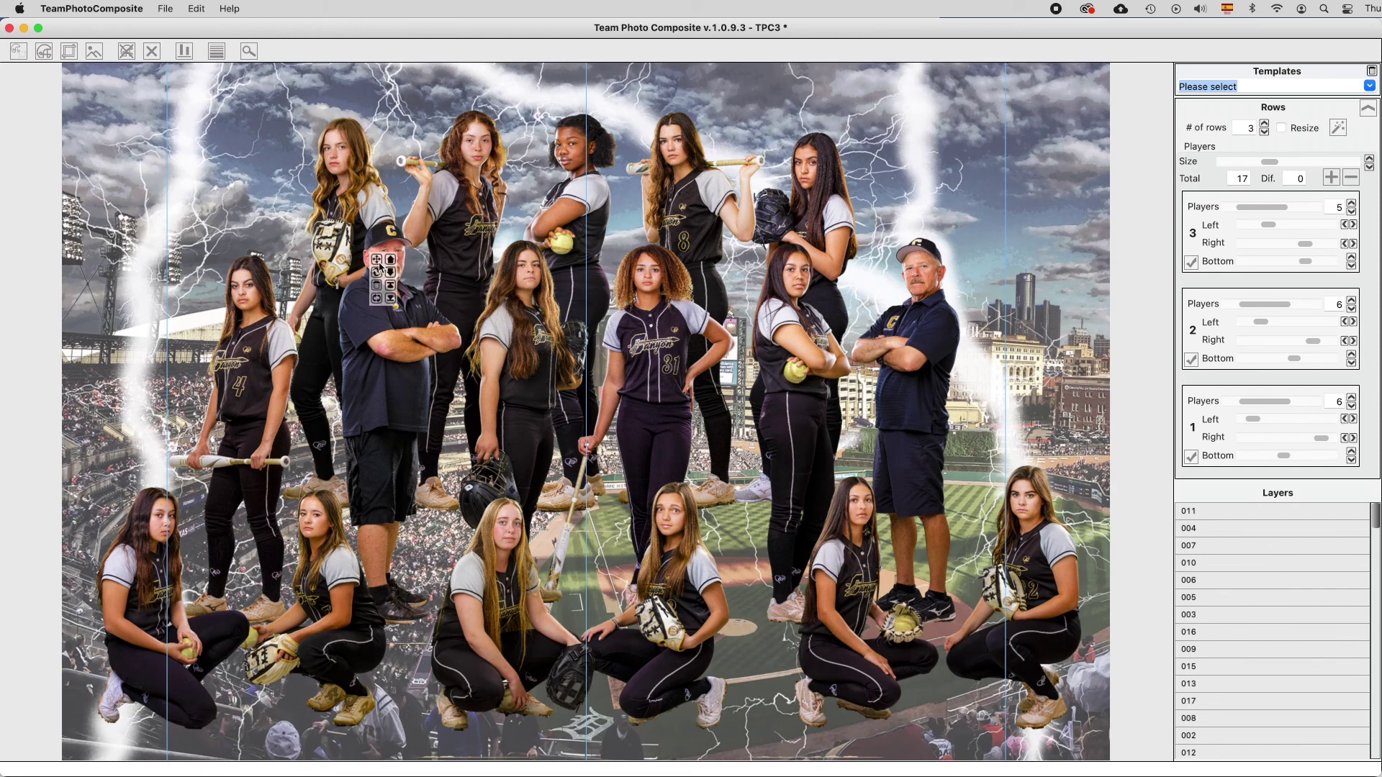
left_click_drag(378, 263, 242, 309)
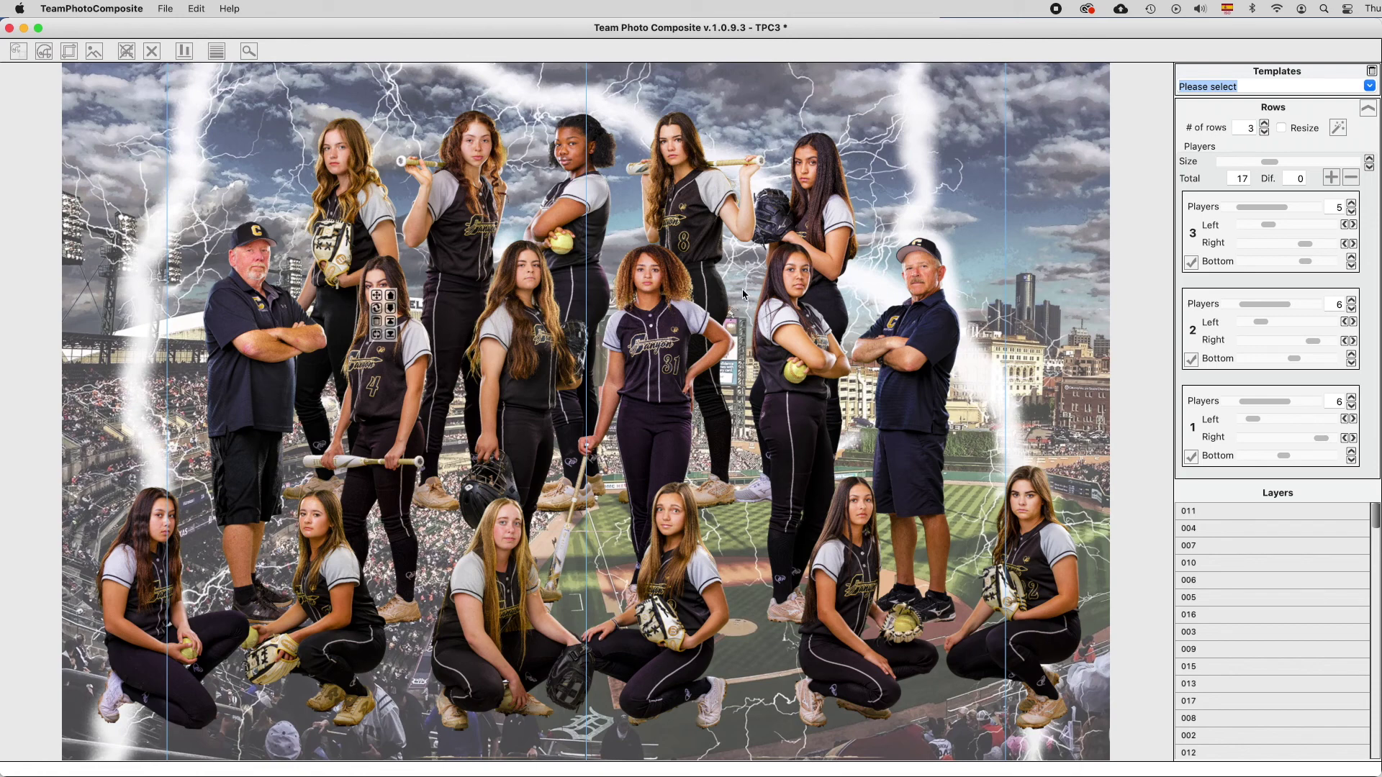
left_click(390, 295)
left_click(792, 295)
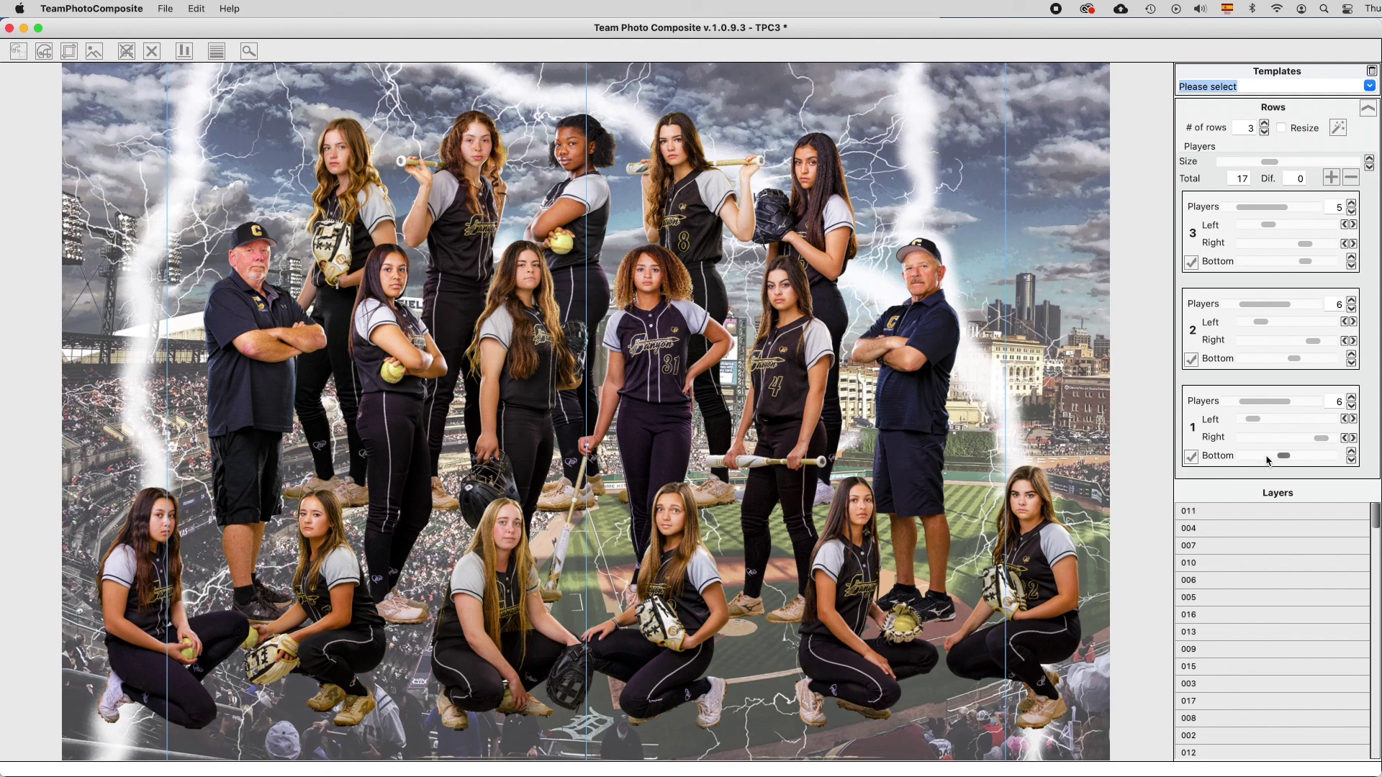
mouse_move(867, 536)
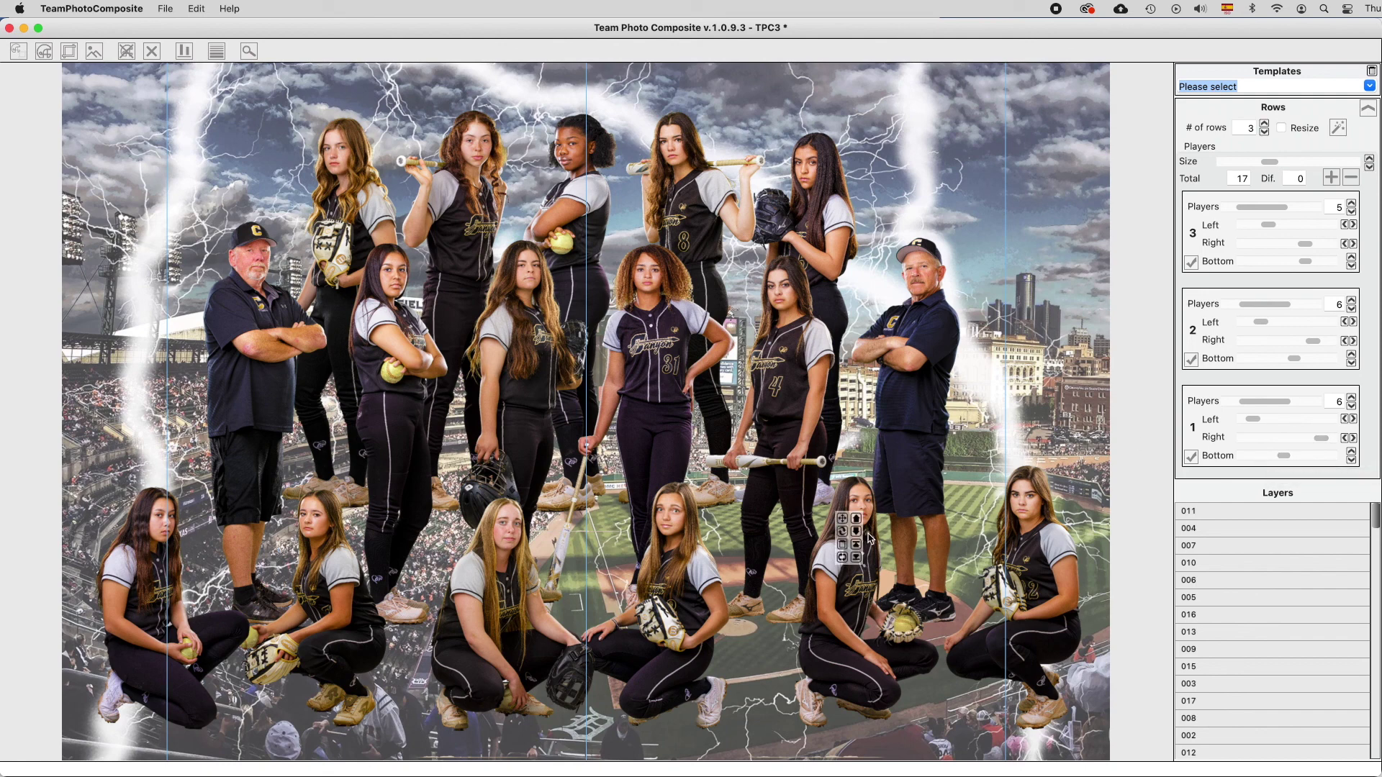